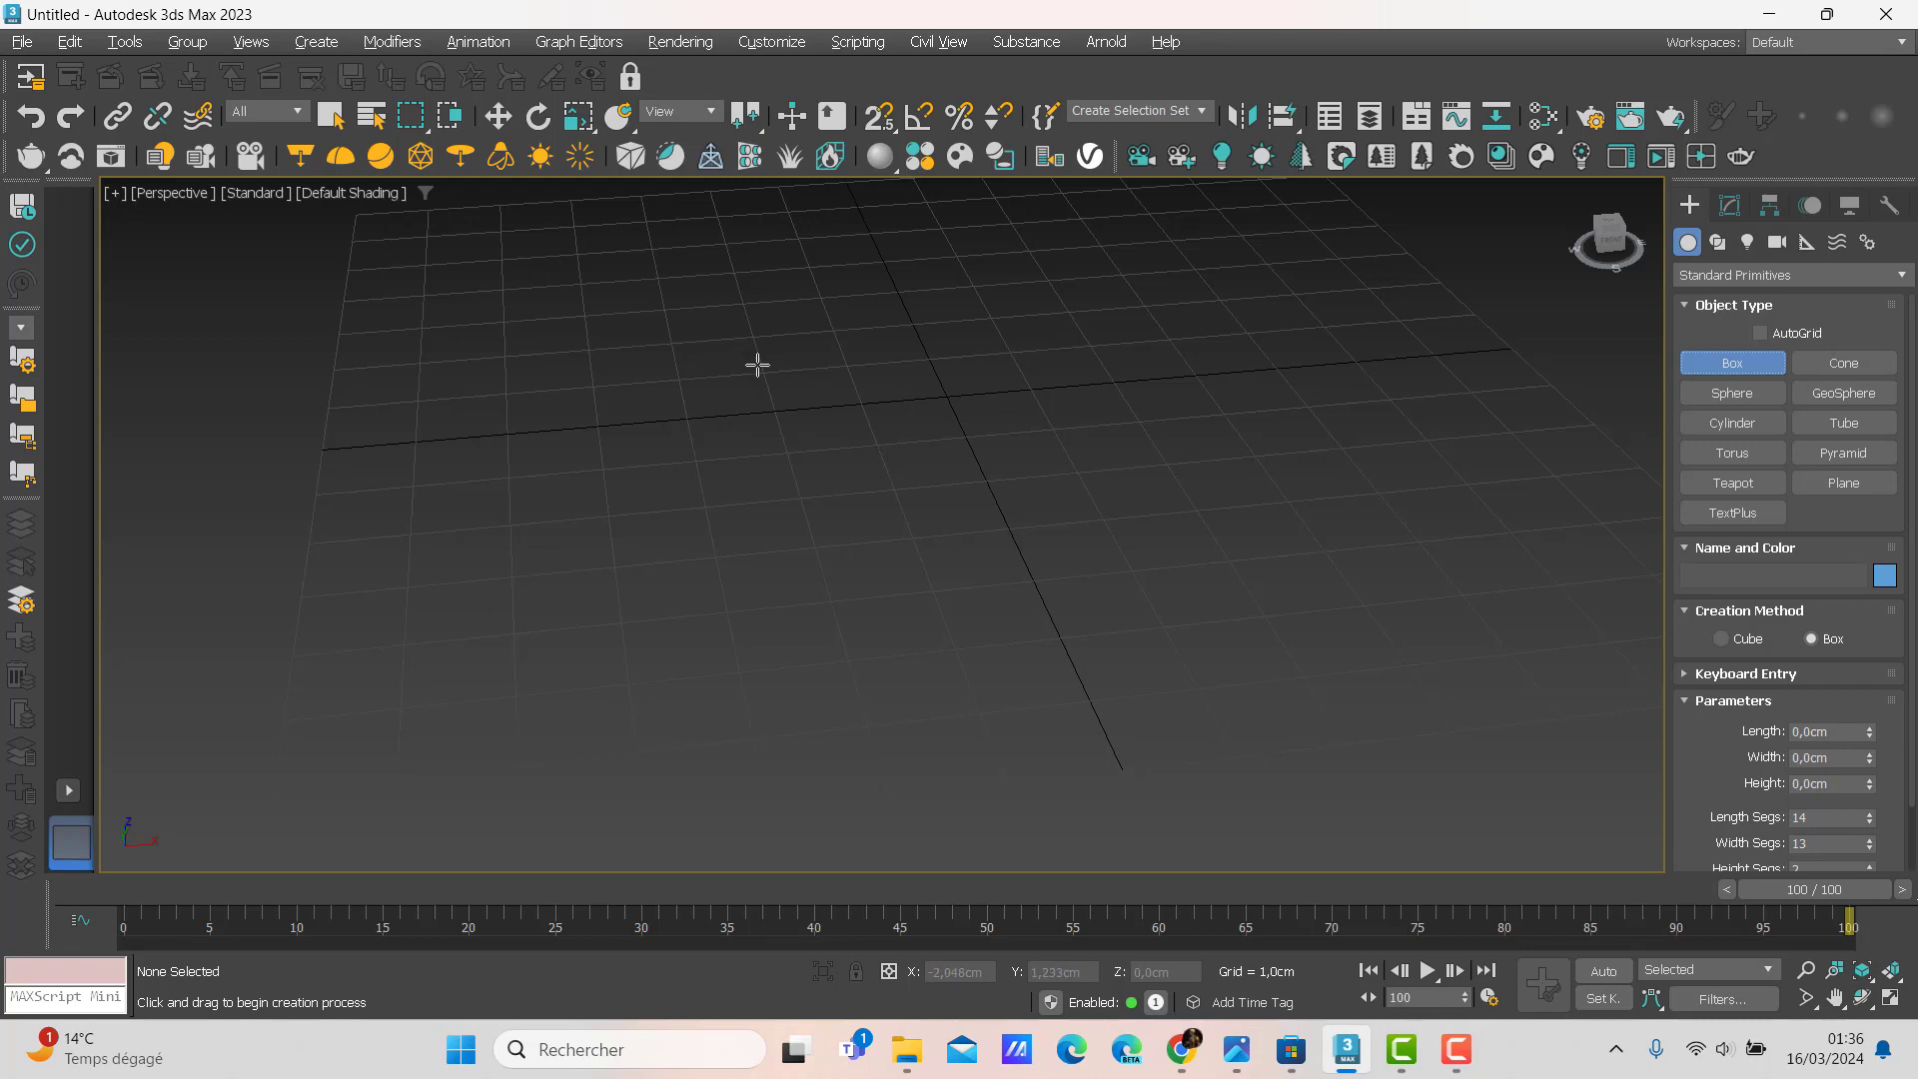
Draw a thin box about 5.7 cm long, 5.9 cm wide and 0.19 cm high on the grid and colour it light blue.
left_click_drag(758, 364, 1420, 566)
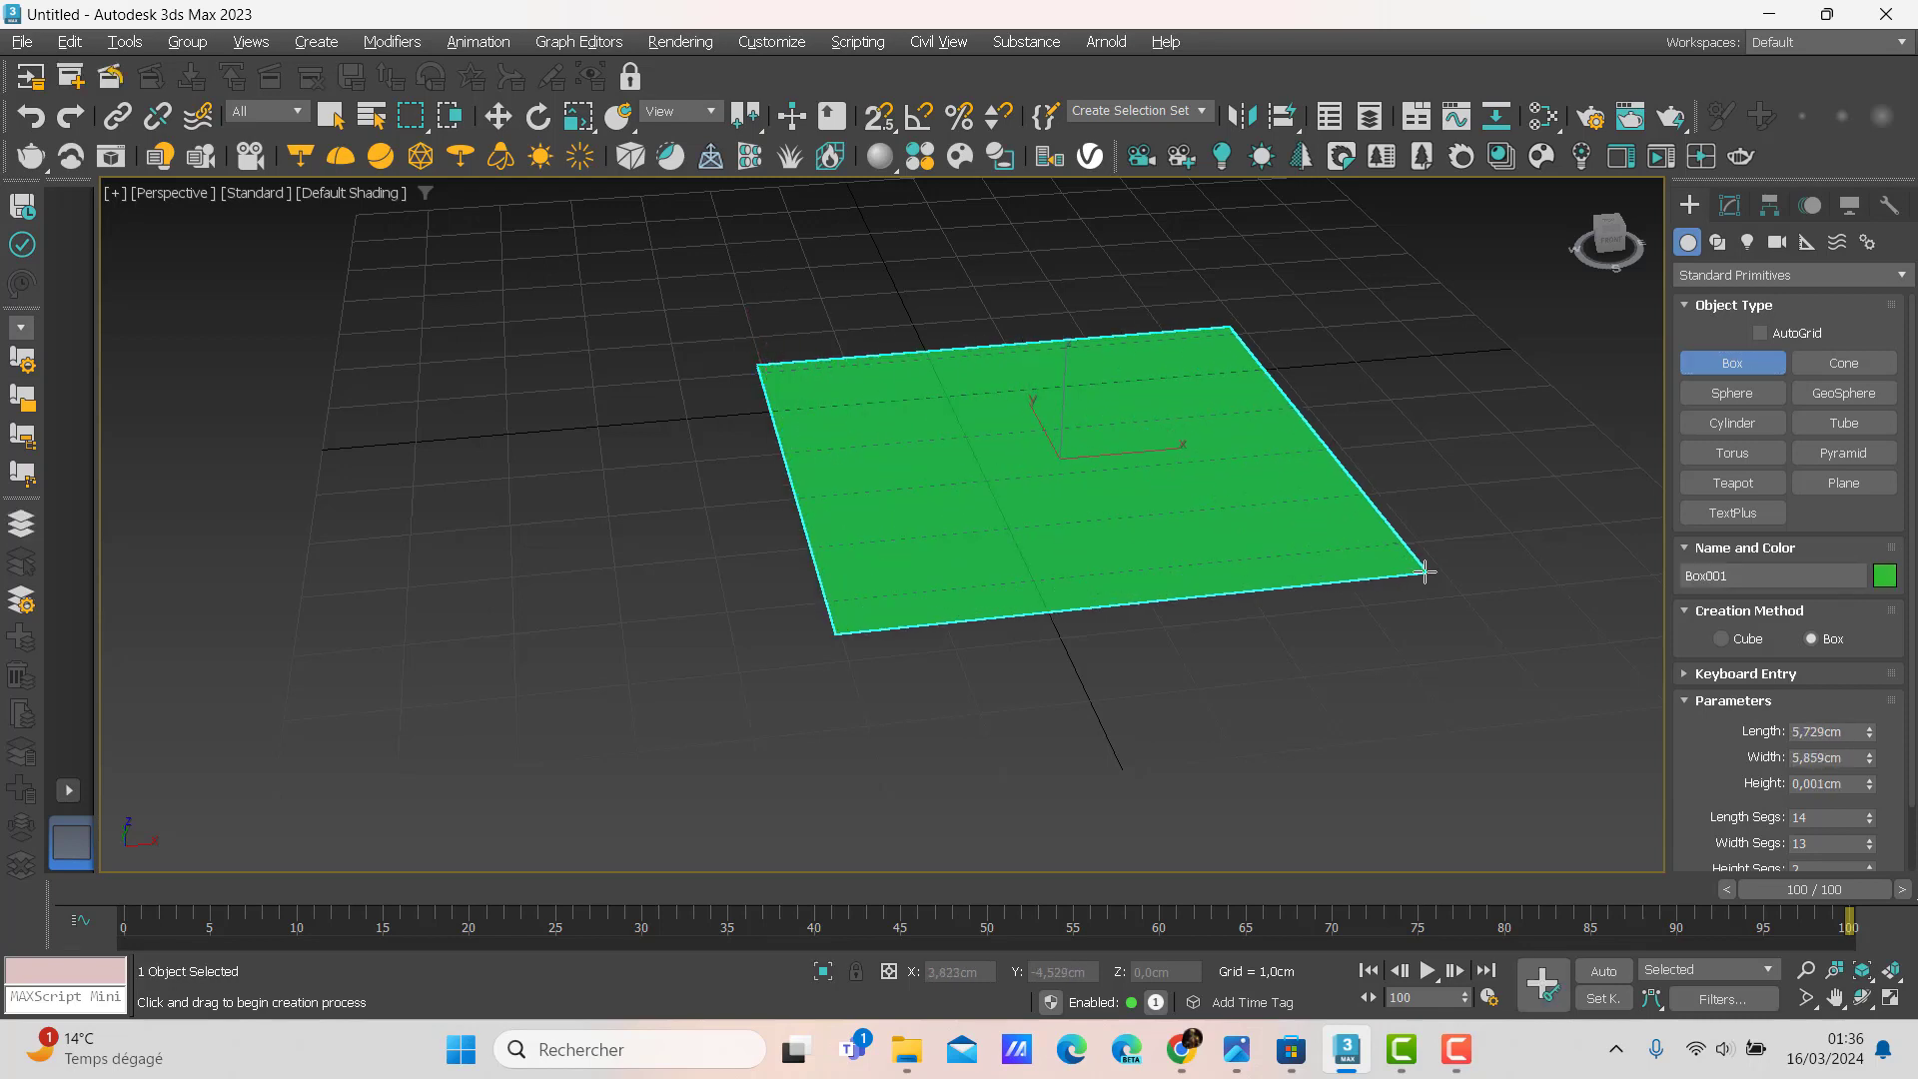
left_click(1425, 555)
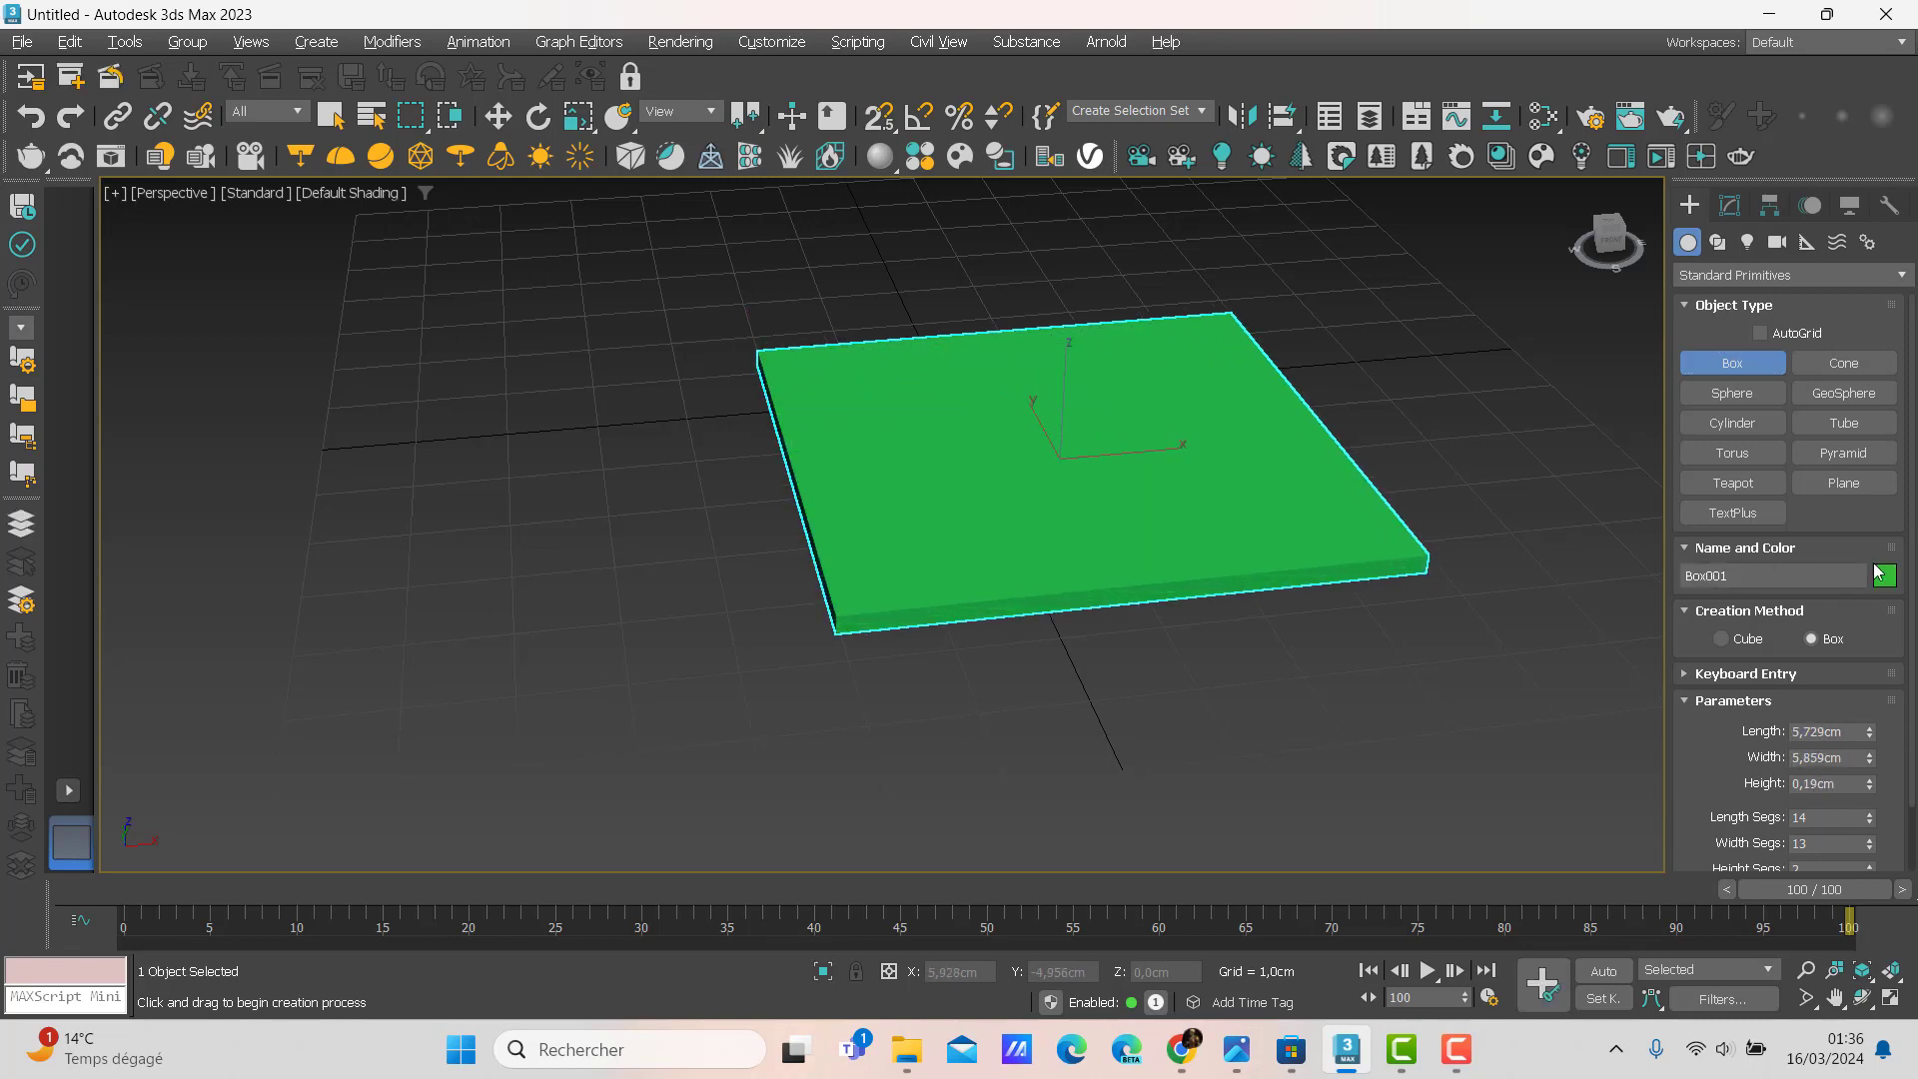
left_click(1885, 576)
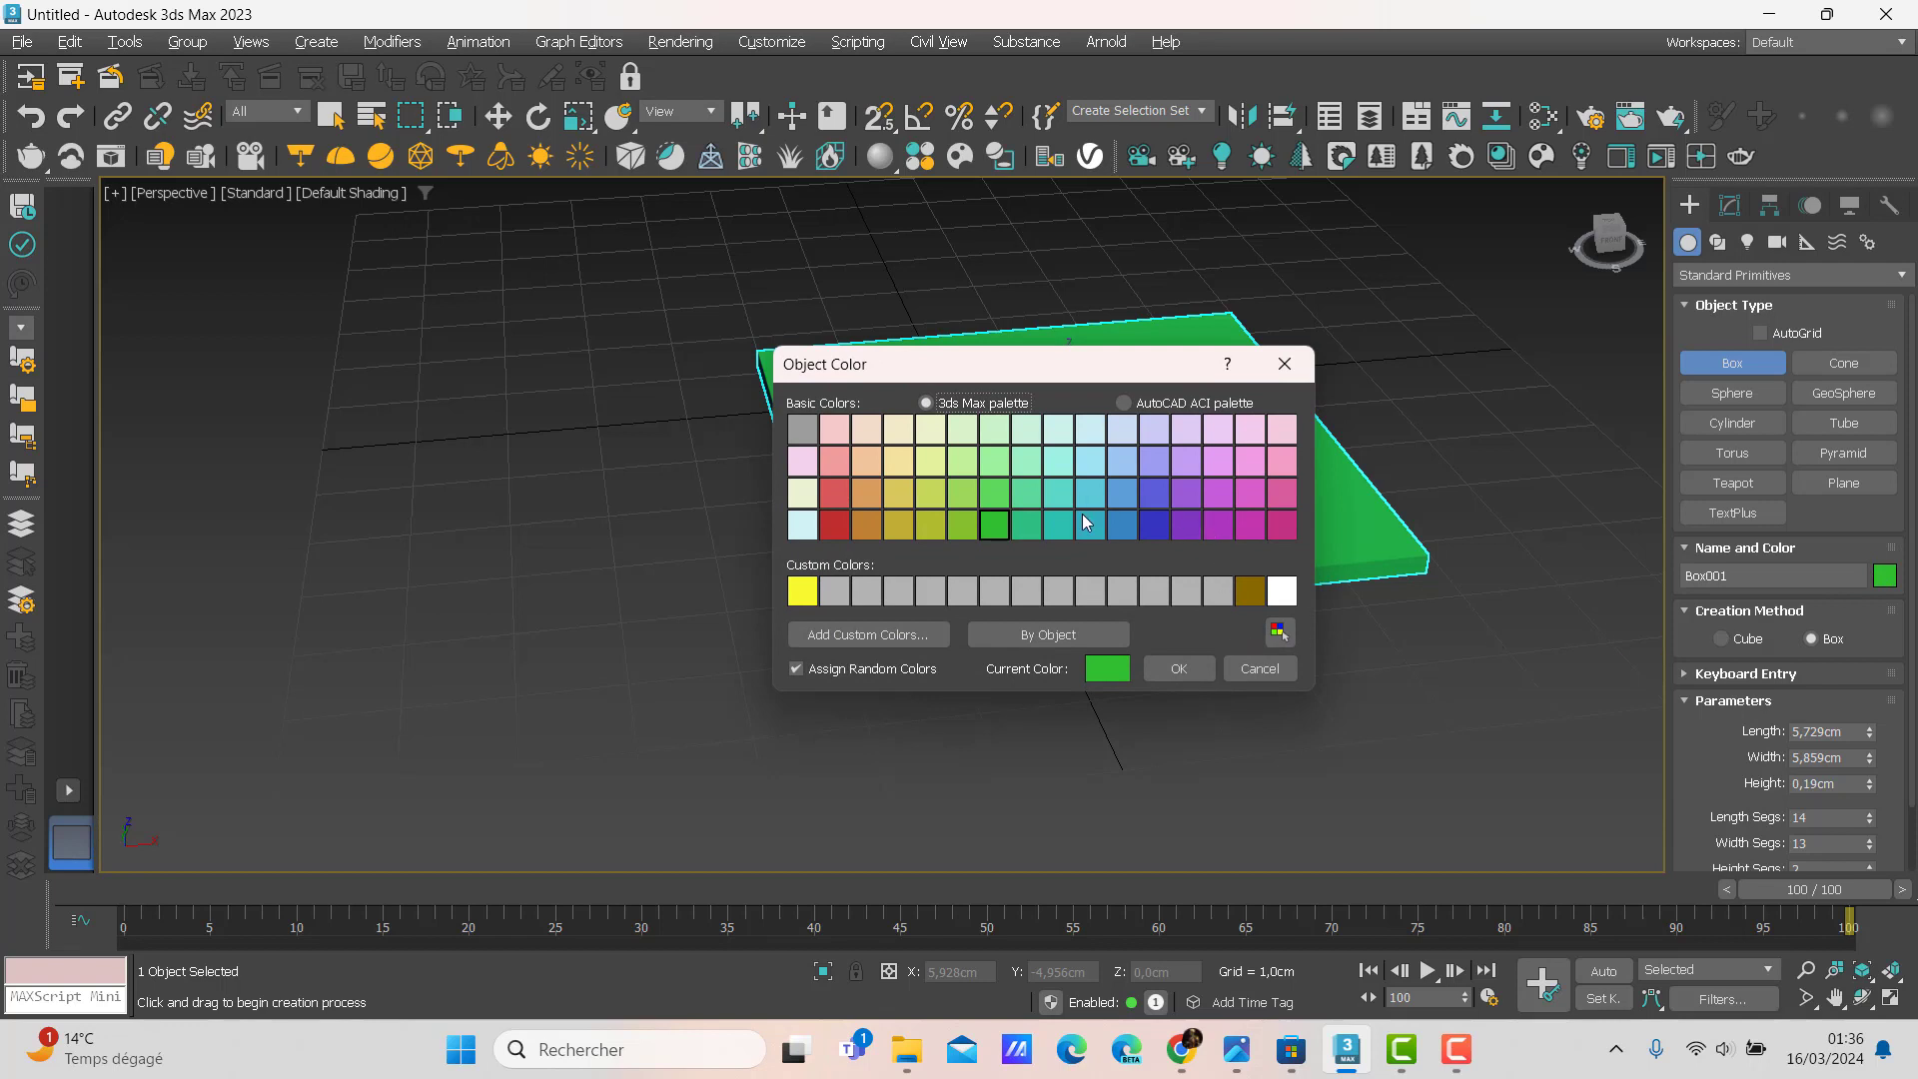
left_click(1088, 499)
left_click(1169, 669)
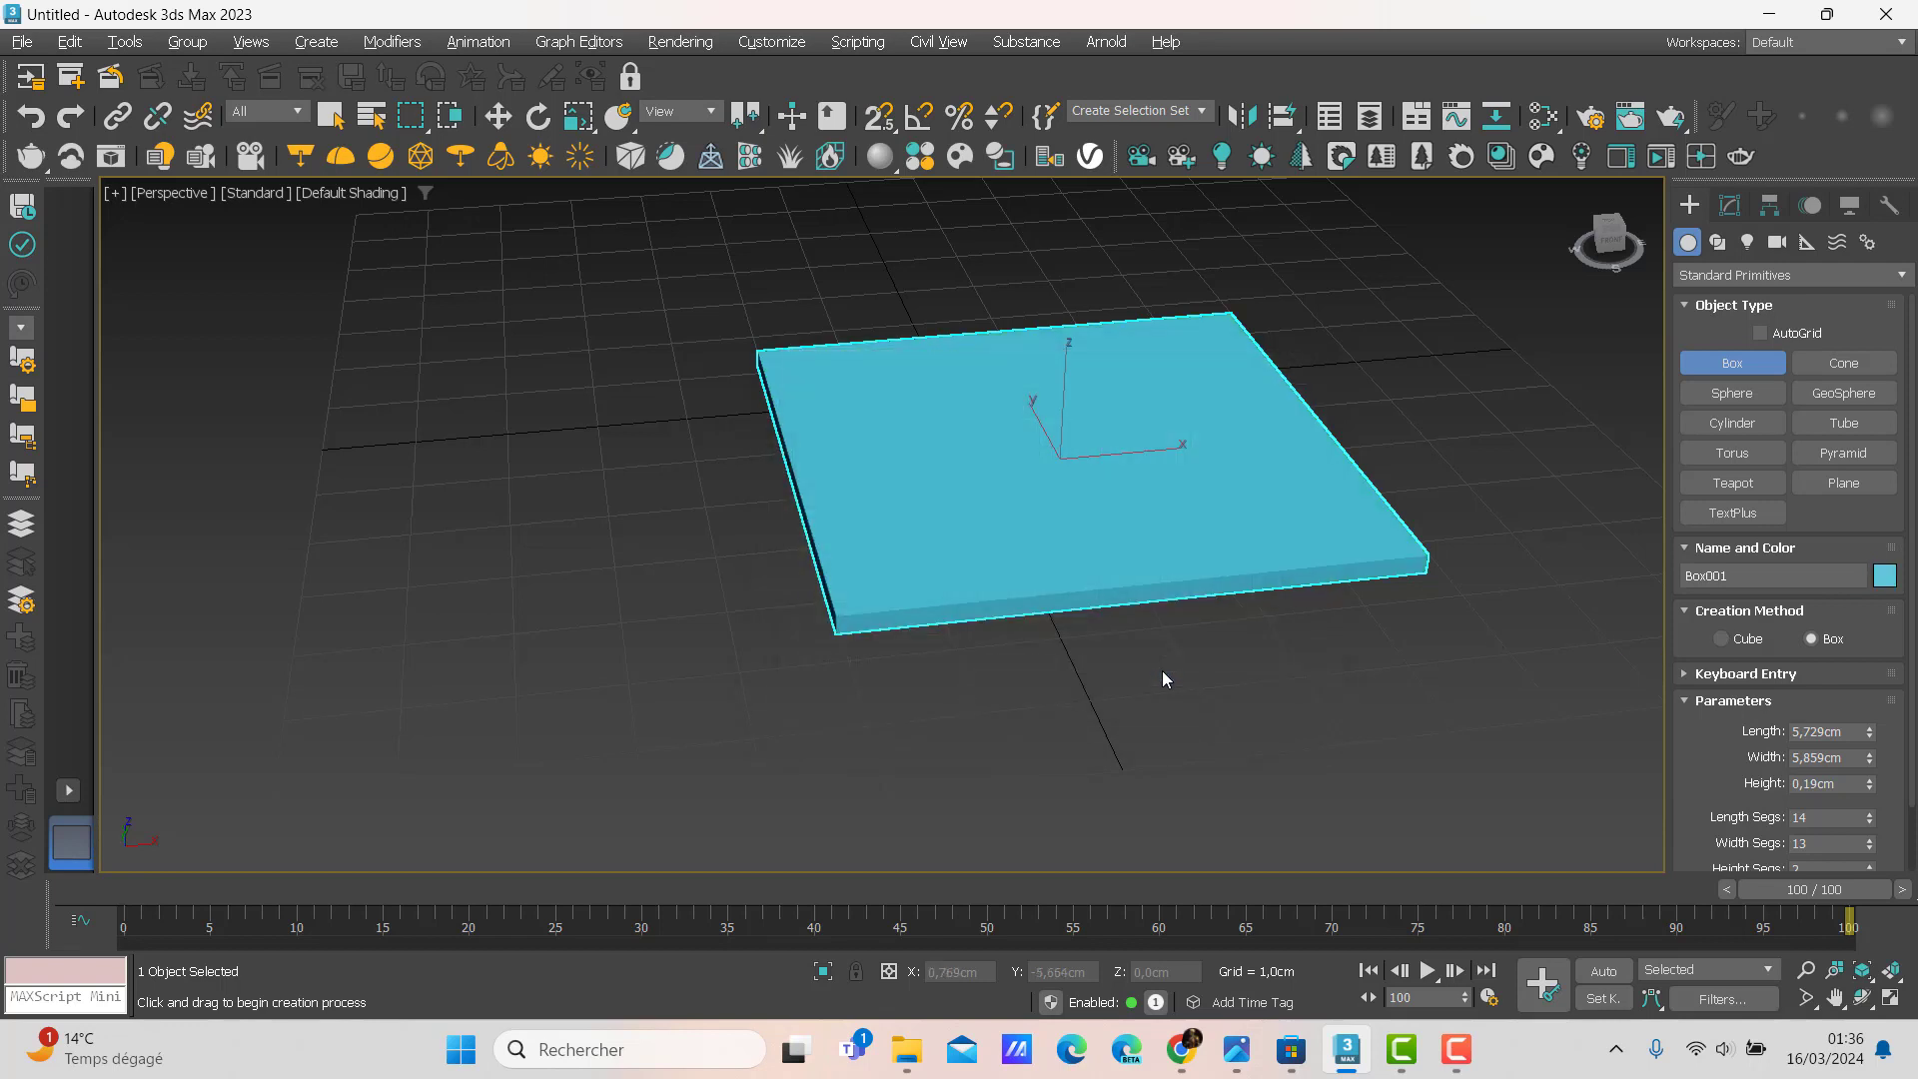
Set the box's length to 5 cm and its width to 8 cm.
left_click(1838, 733)
scroll(1838, 739, "down", 2)
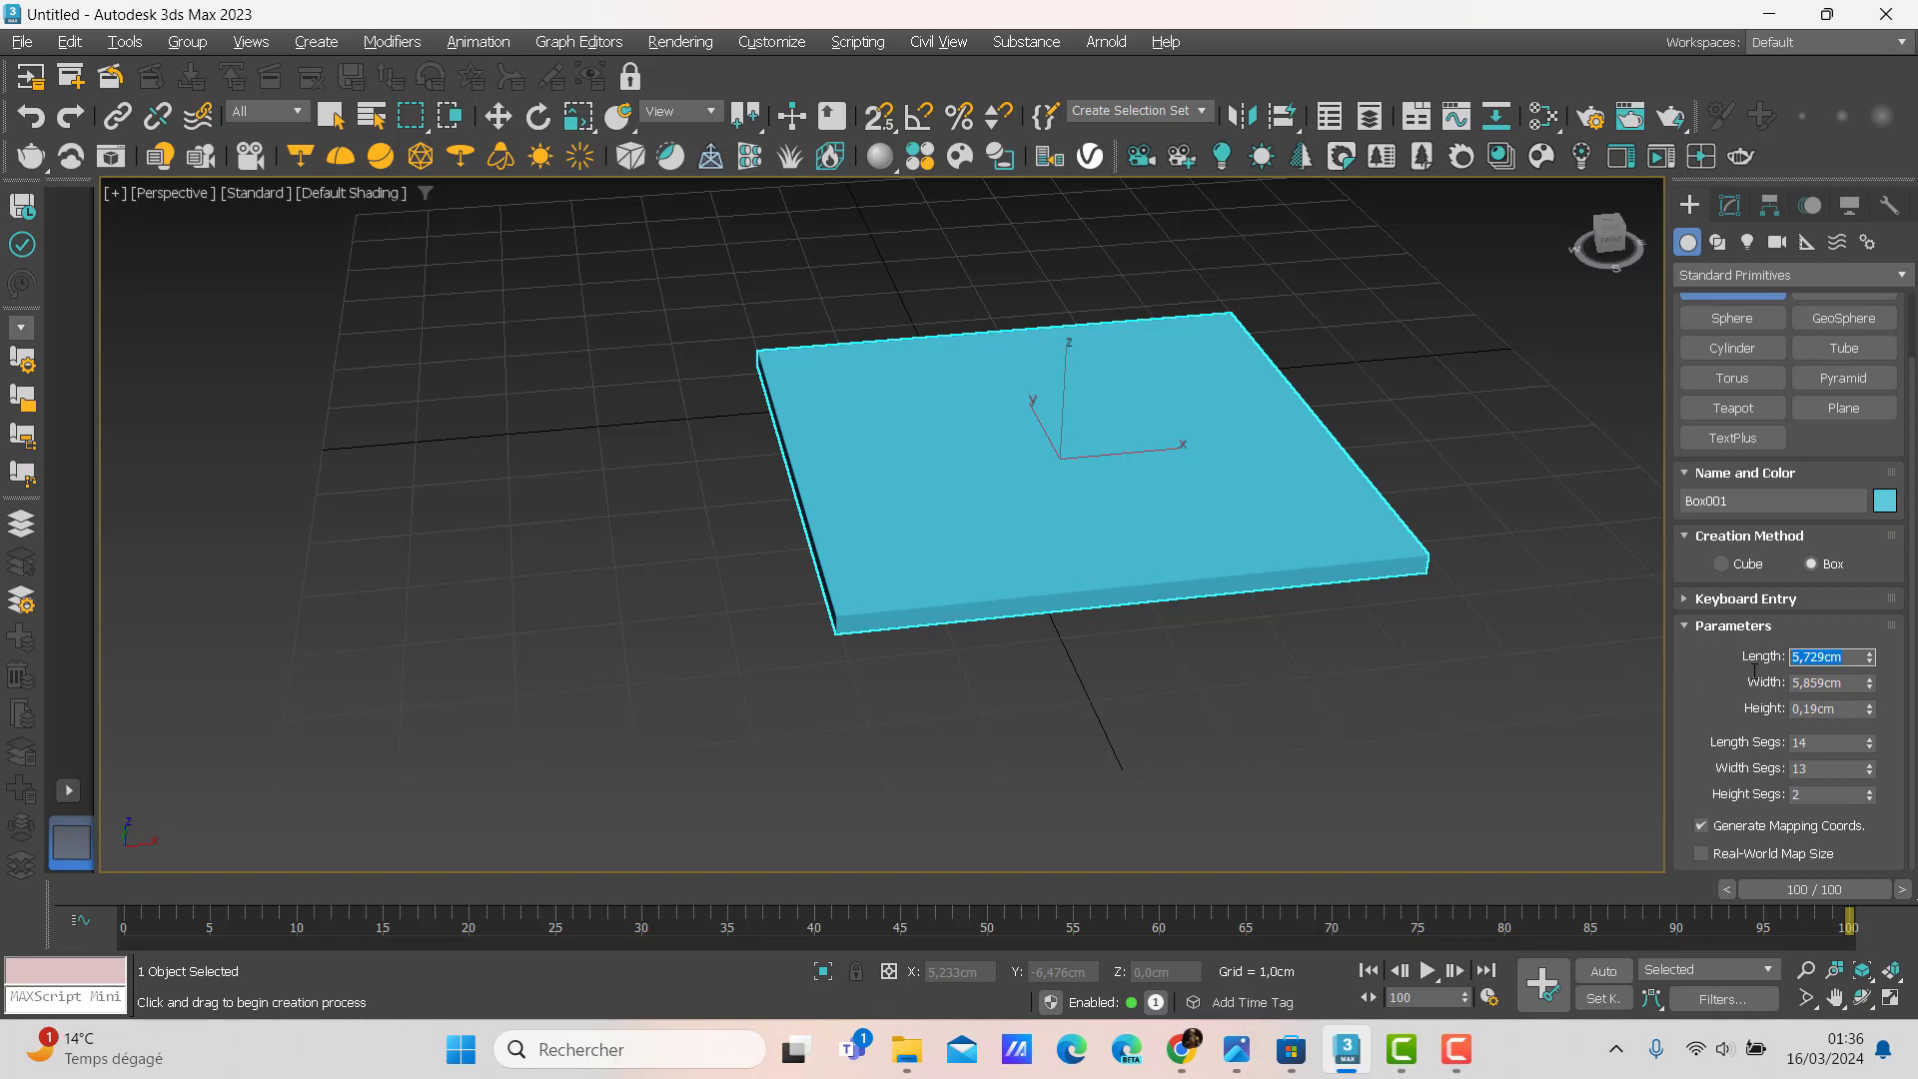
type("5")
key("Return")
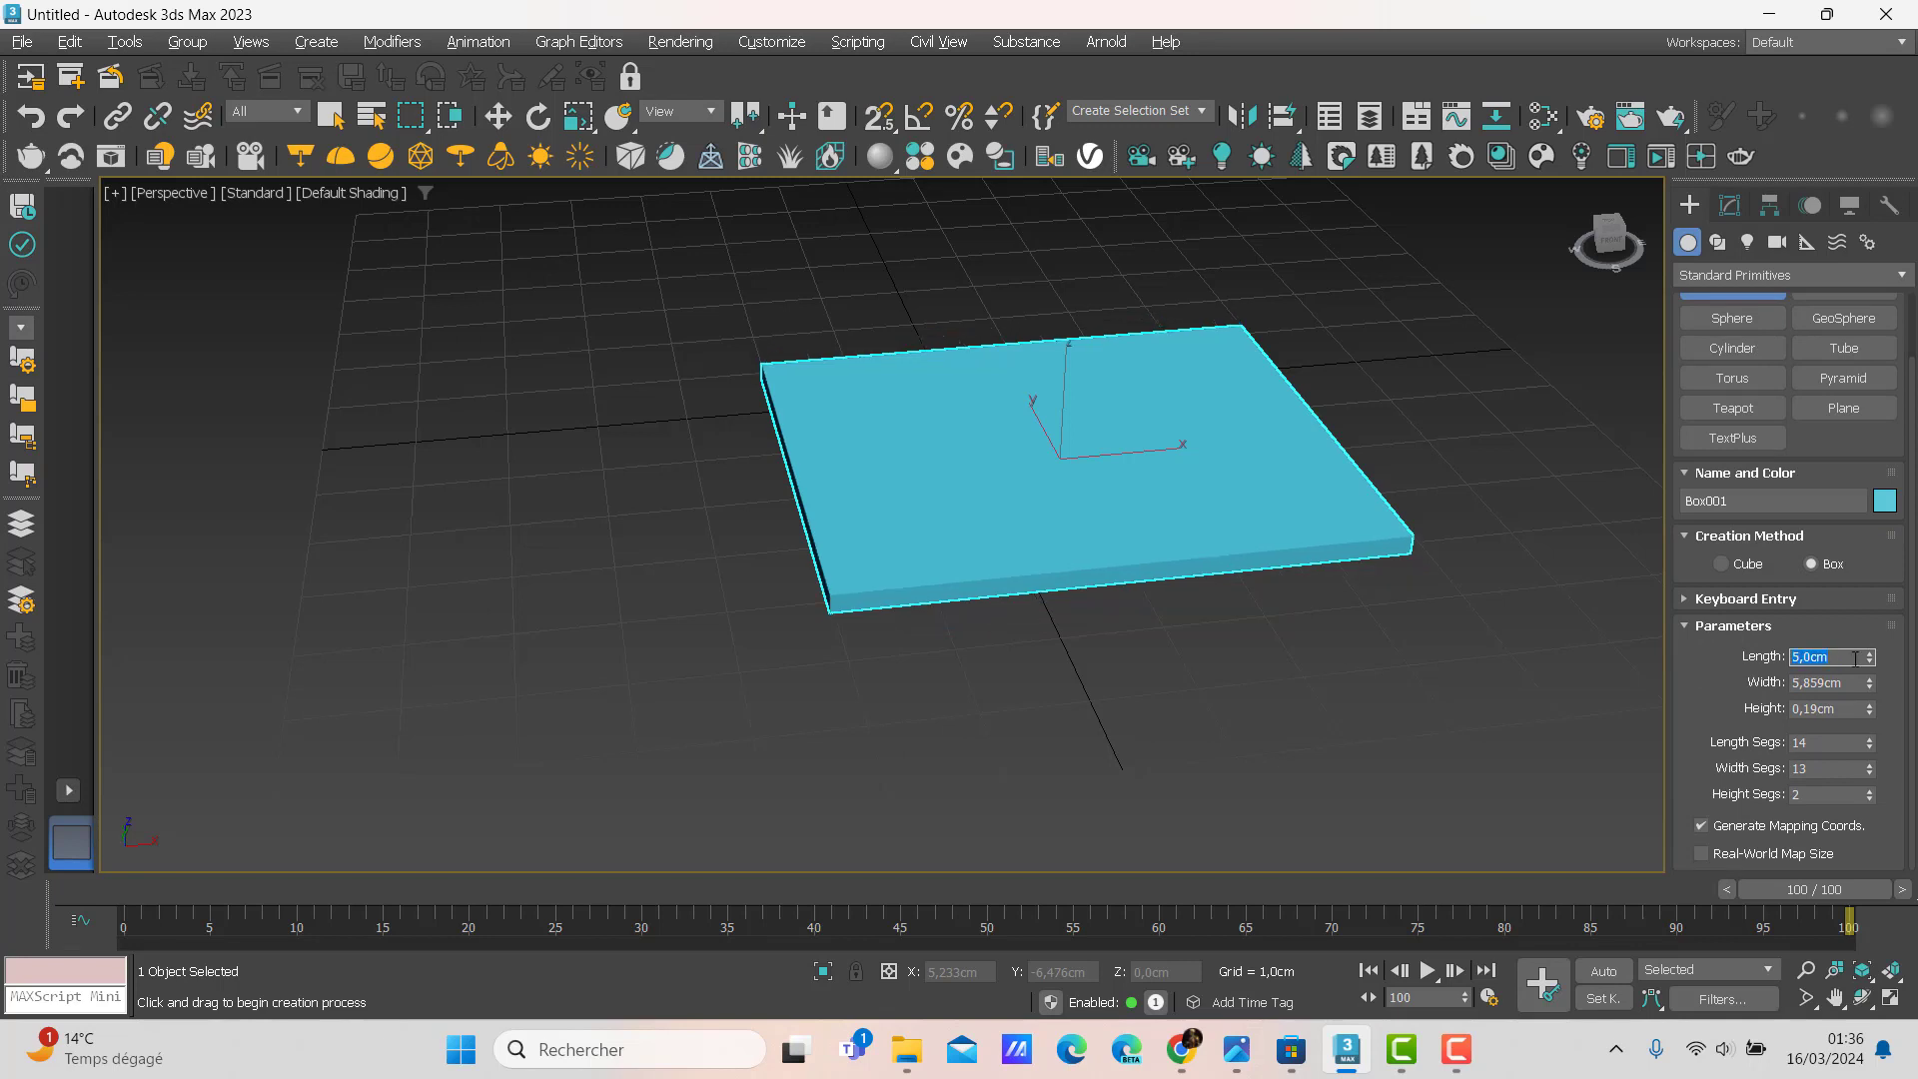
key("Tab")
type("8")
key("Return")
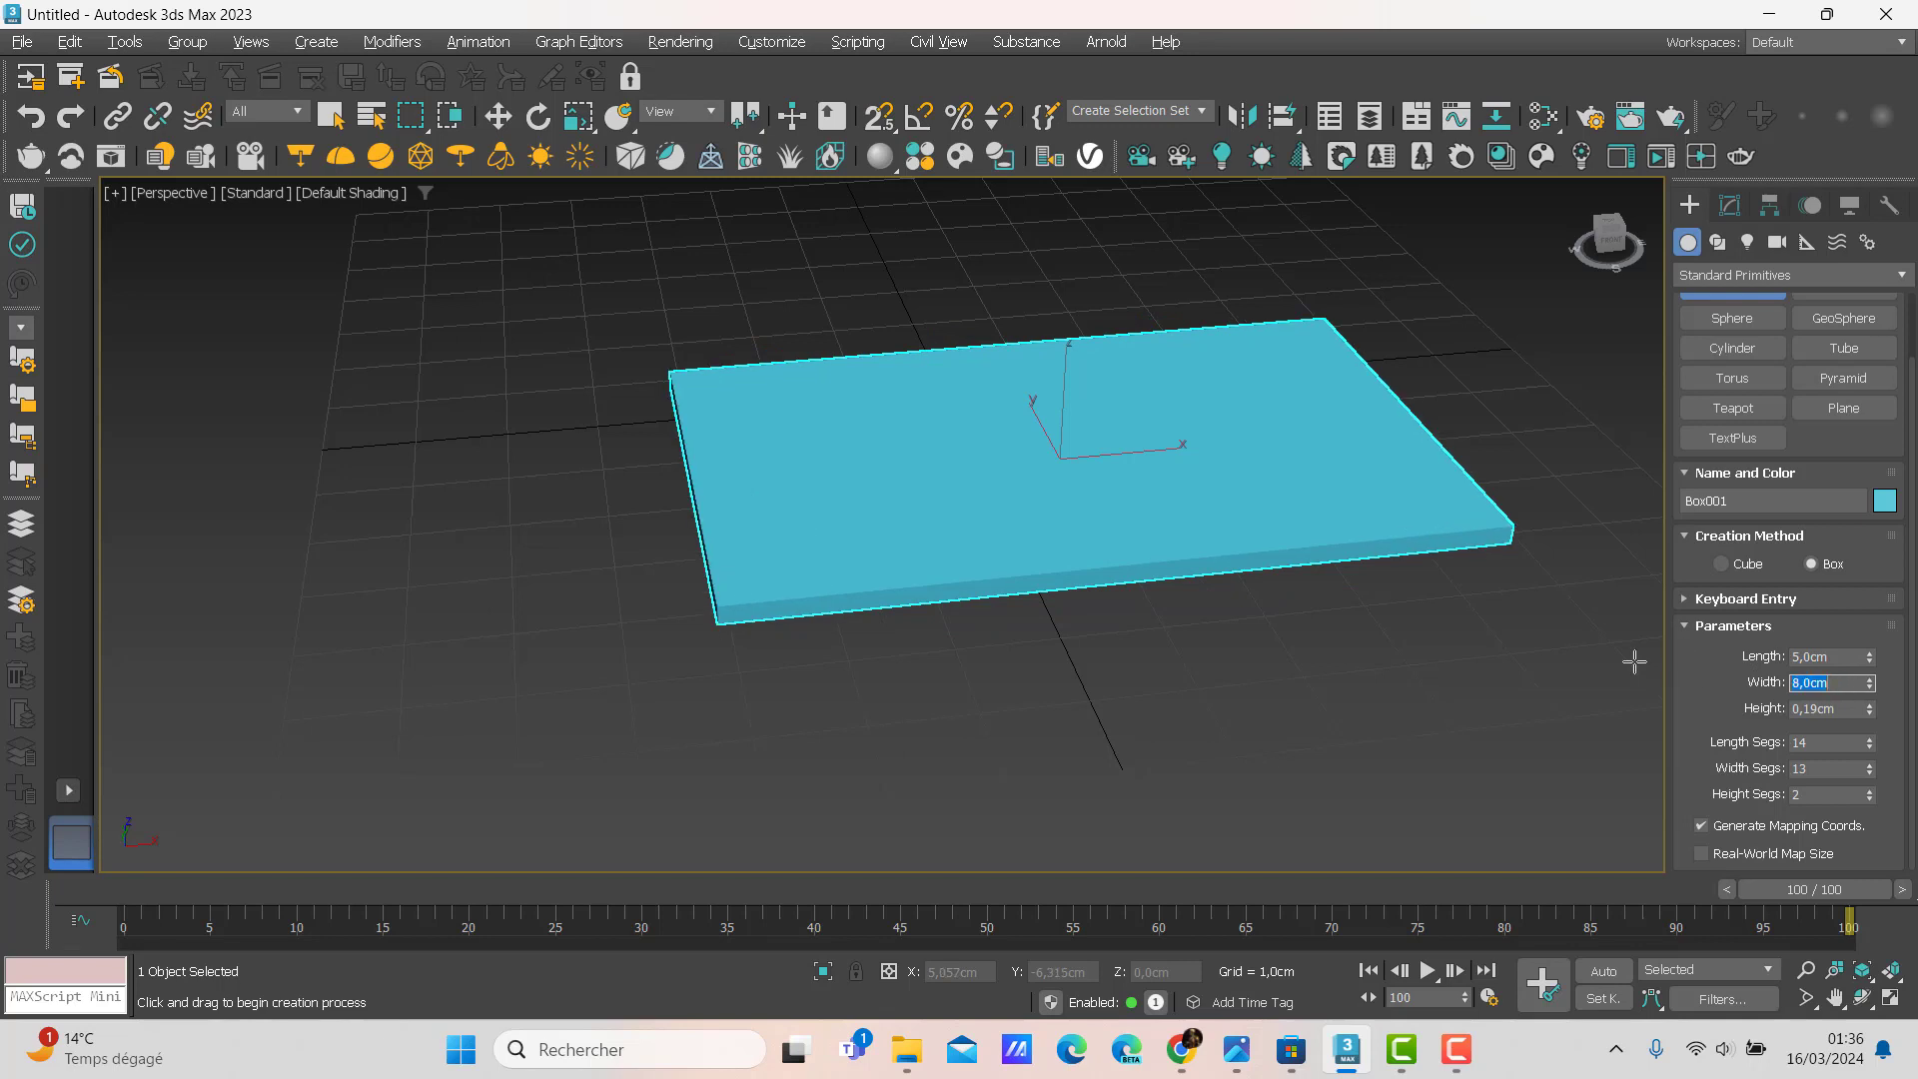
Switch the perspective view to wireframe display to show the box's segment grid.
left_click(1419, 647)
key("F3")
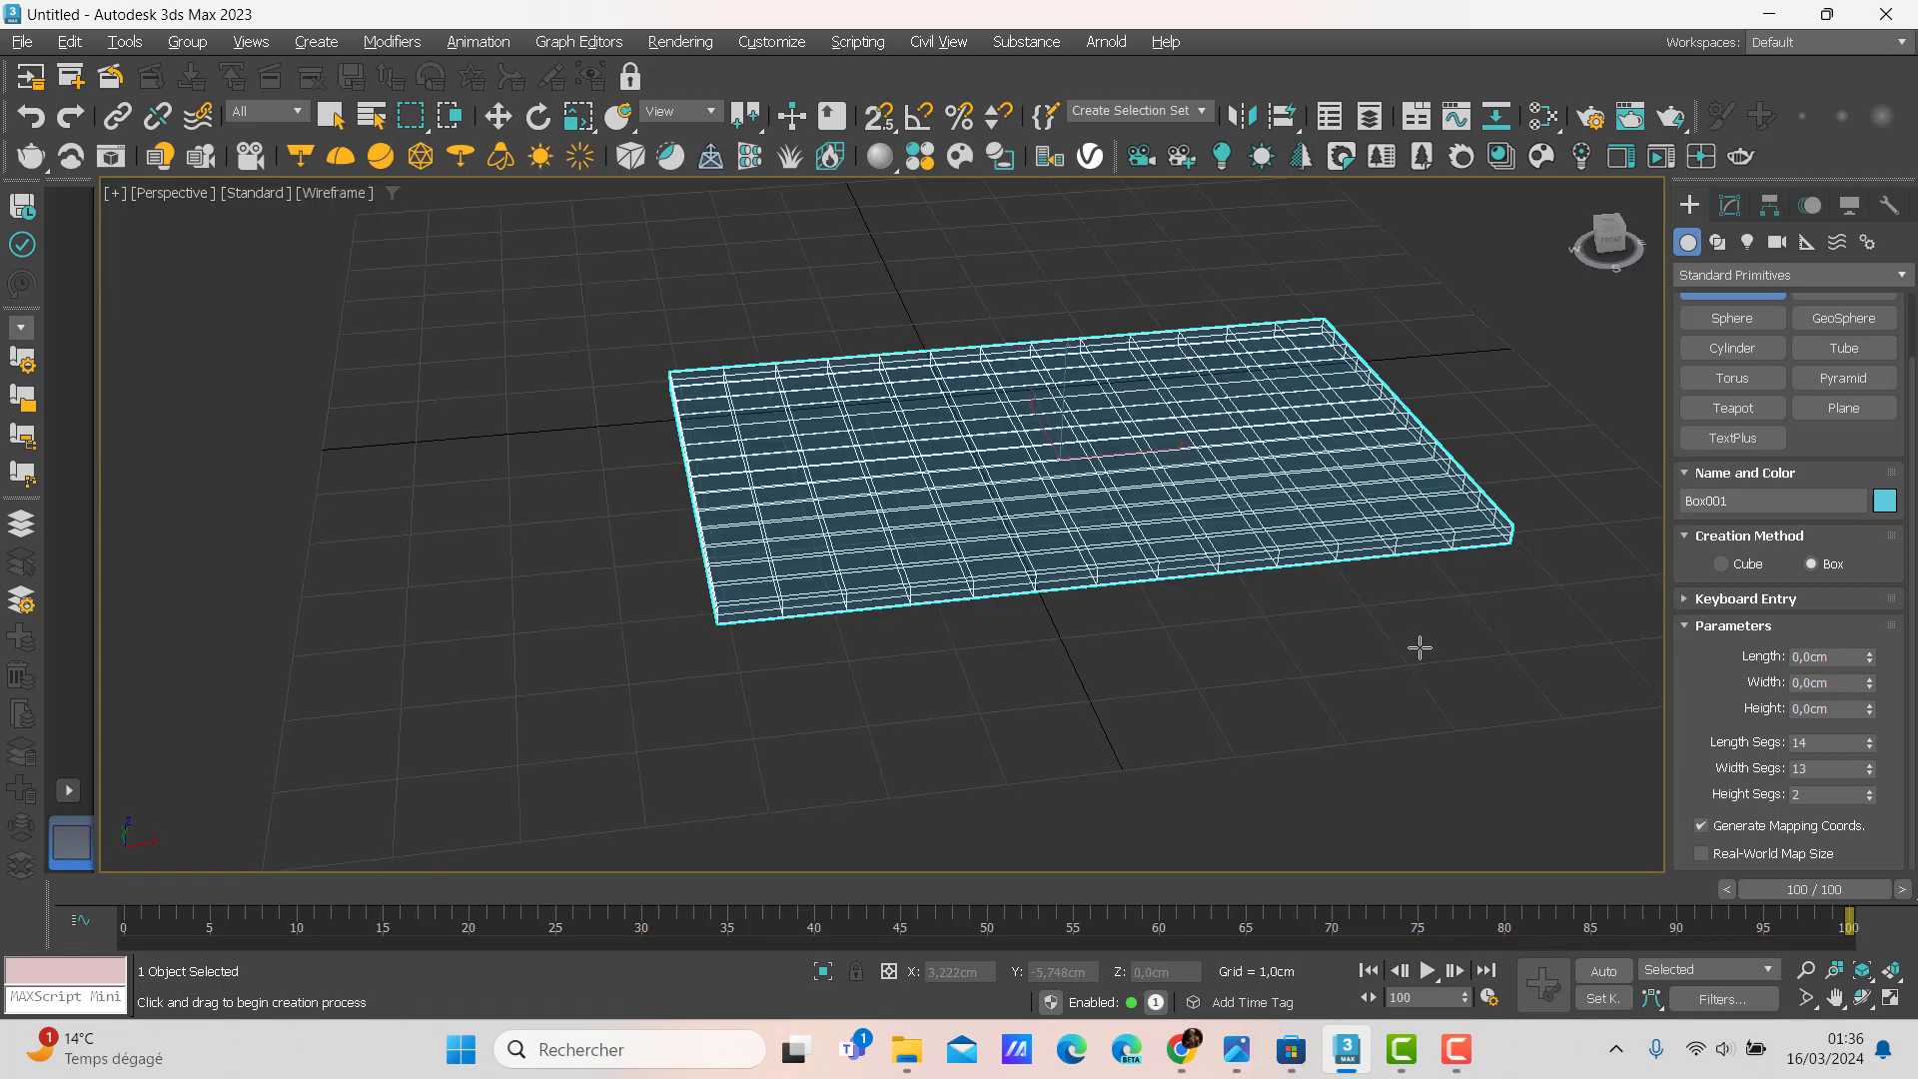
left_click(1815, 742)
middle_click_drag(1065, 408, 1149, 412, "alt")
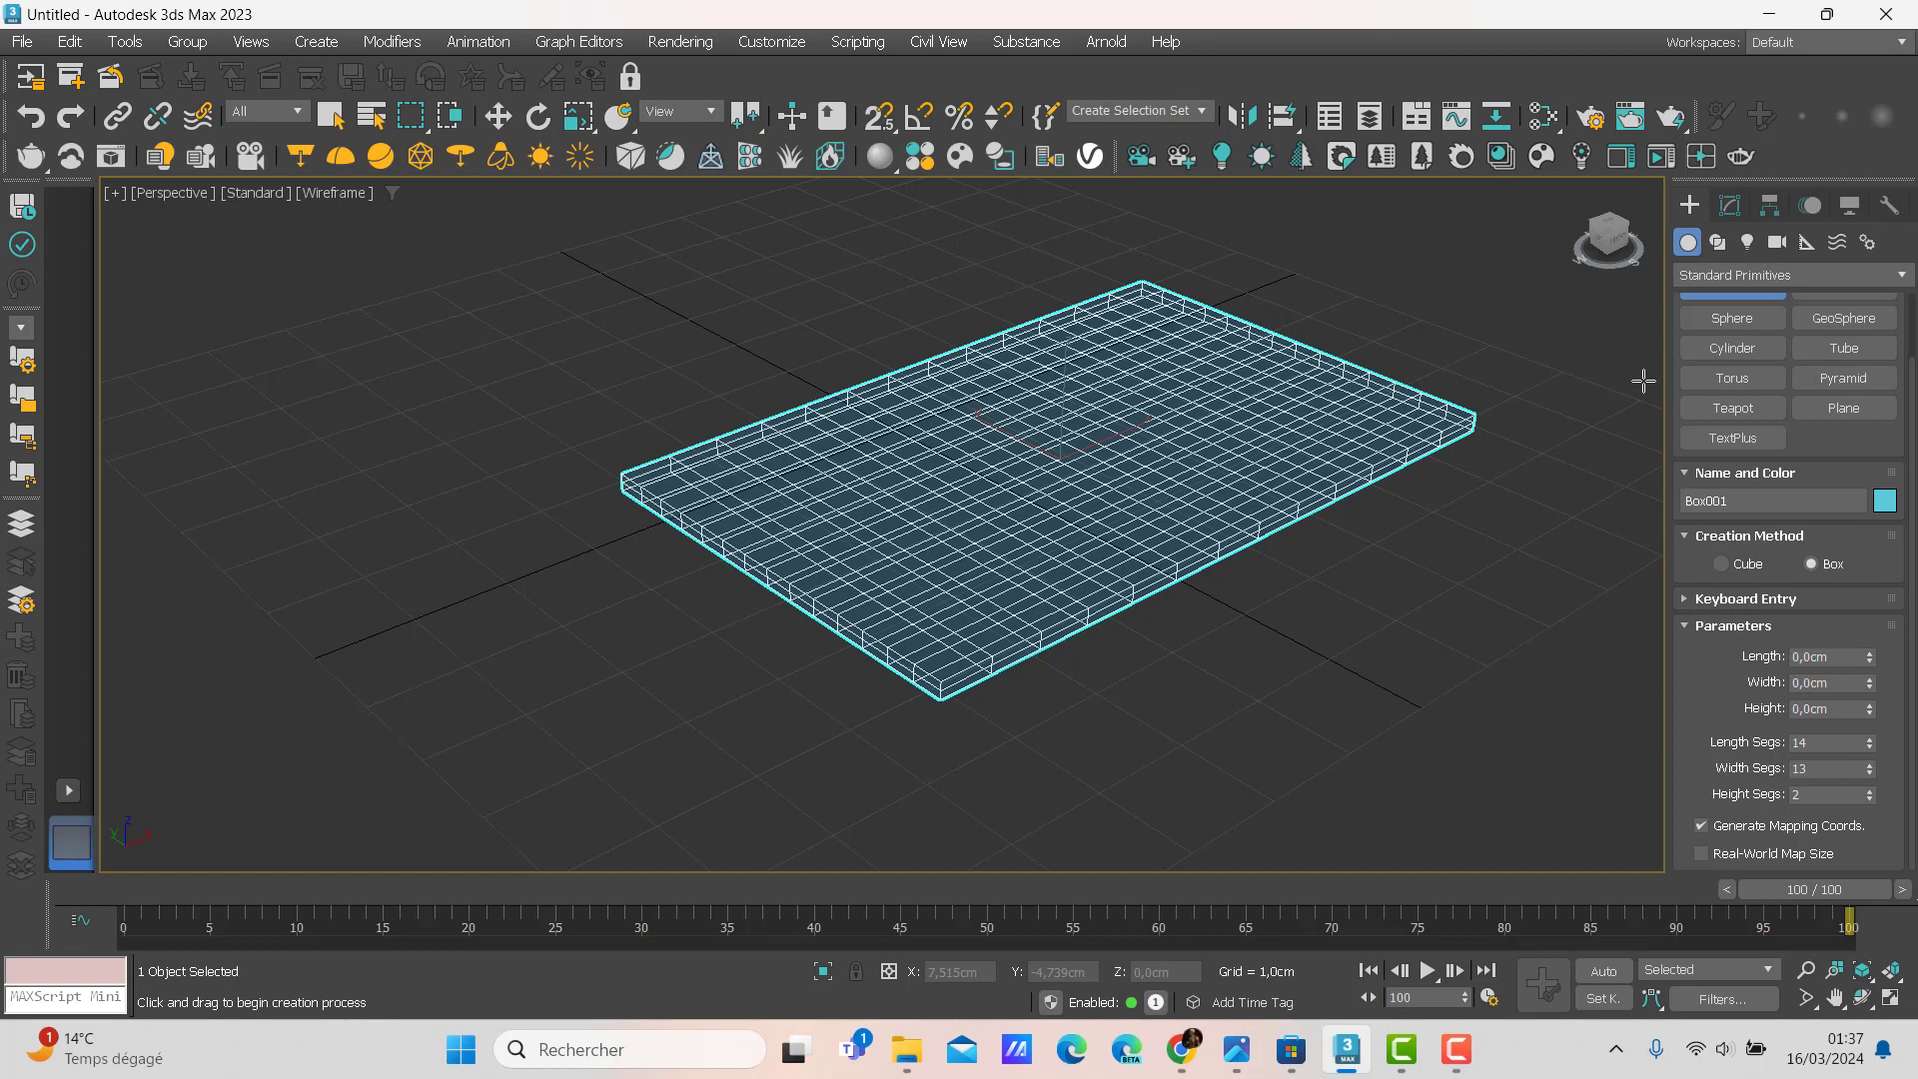
Apply the Cloth modifier to the box.
left_click(1731, 206)
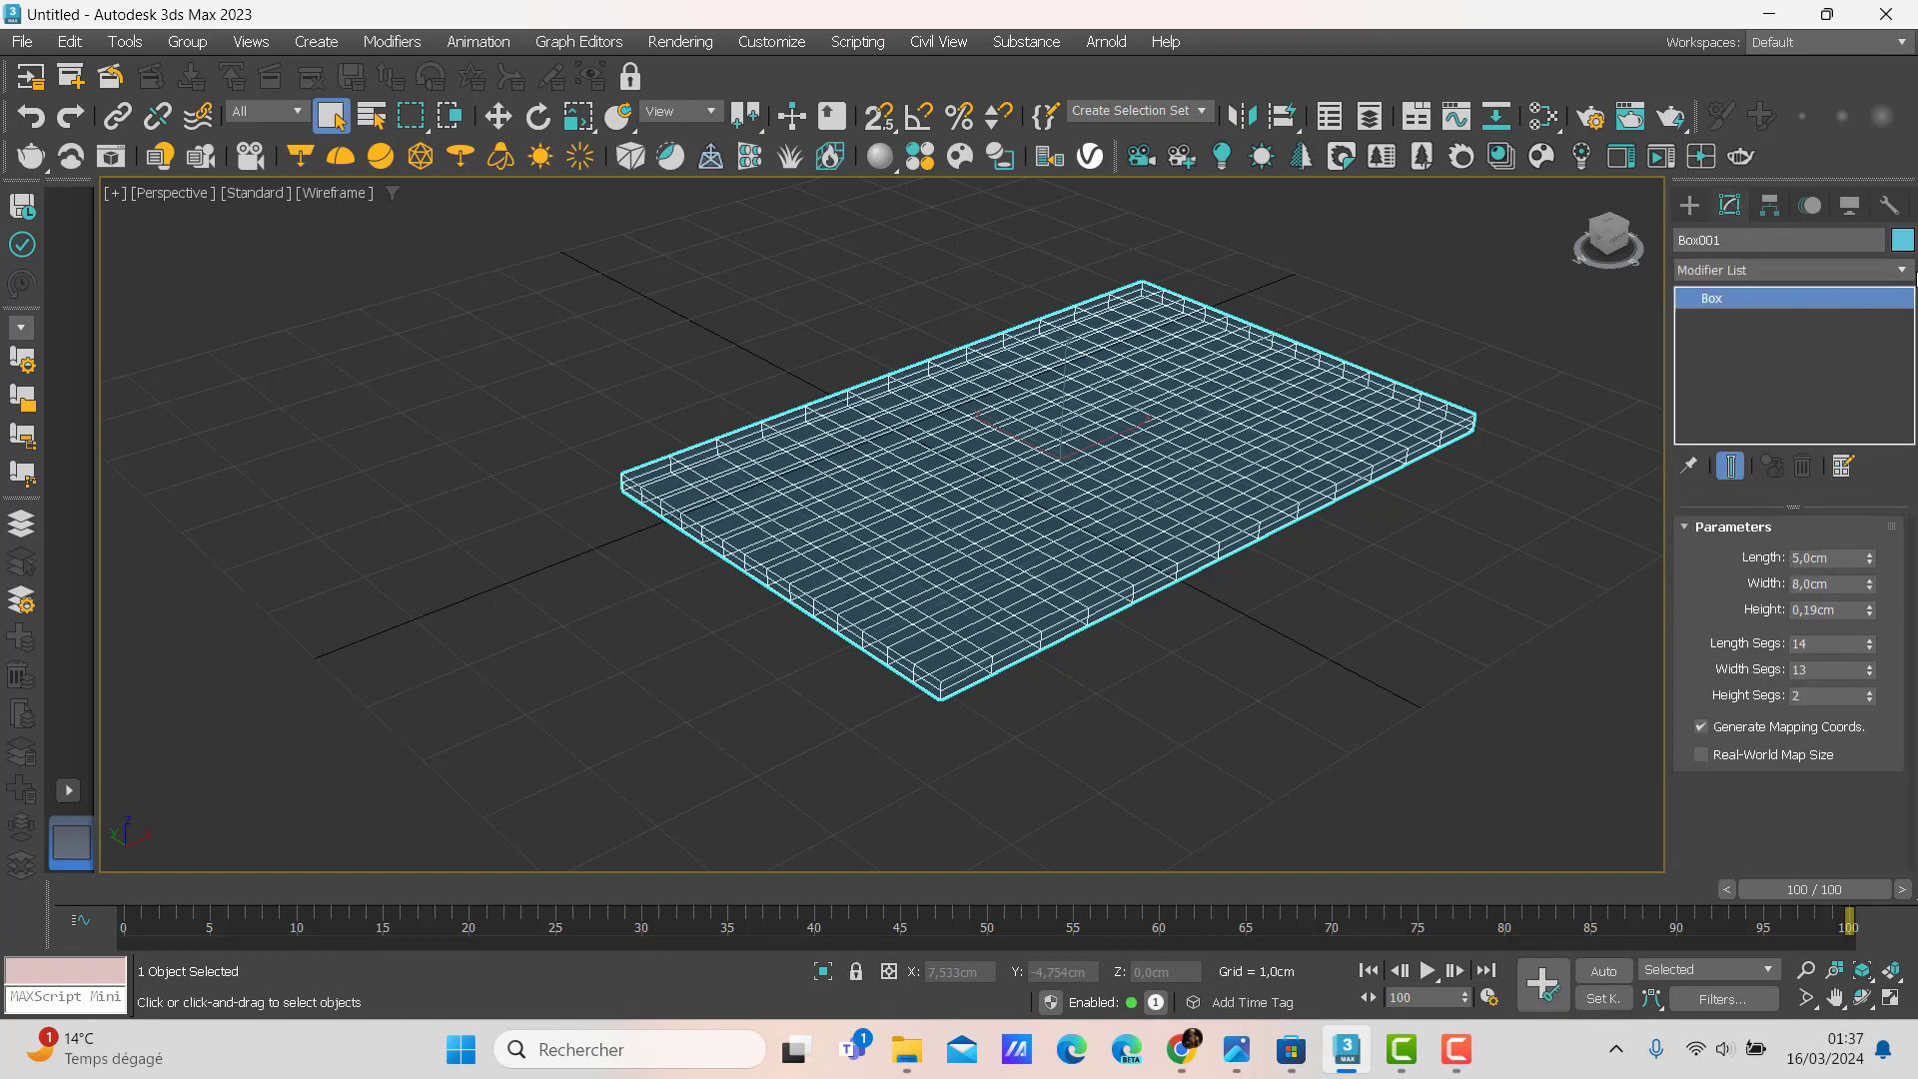
left_click(1904, 270)
key("c")
key("c")
key("c")
key("c")
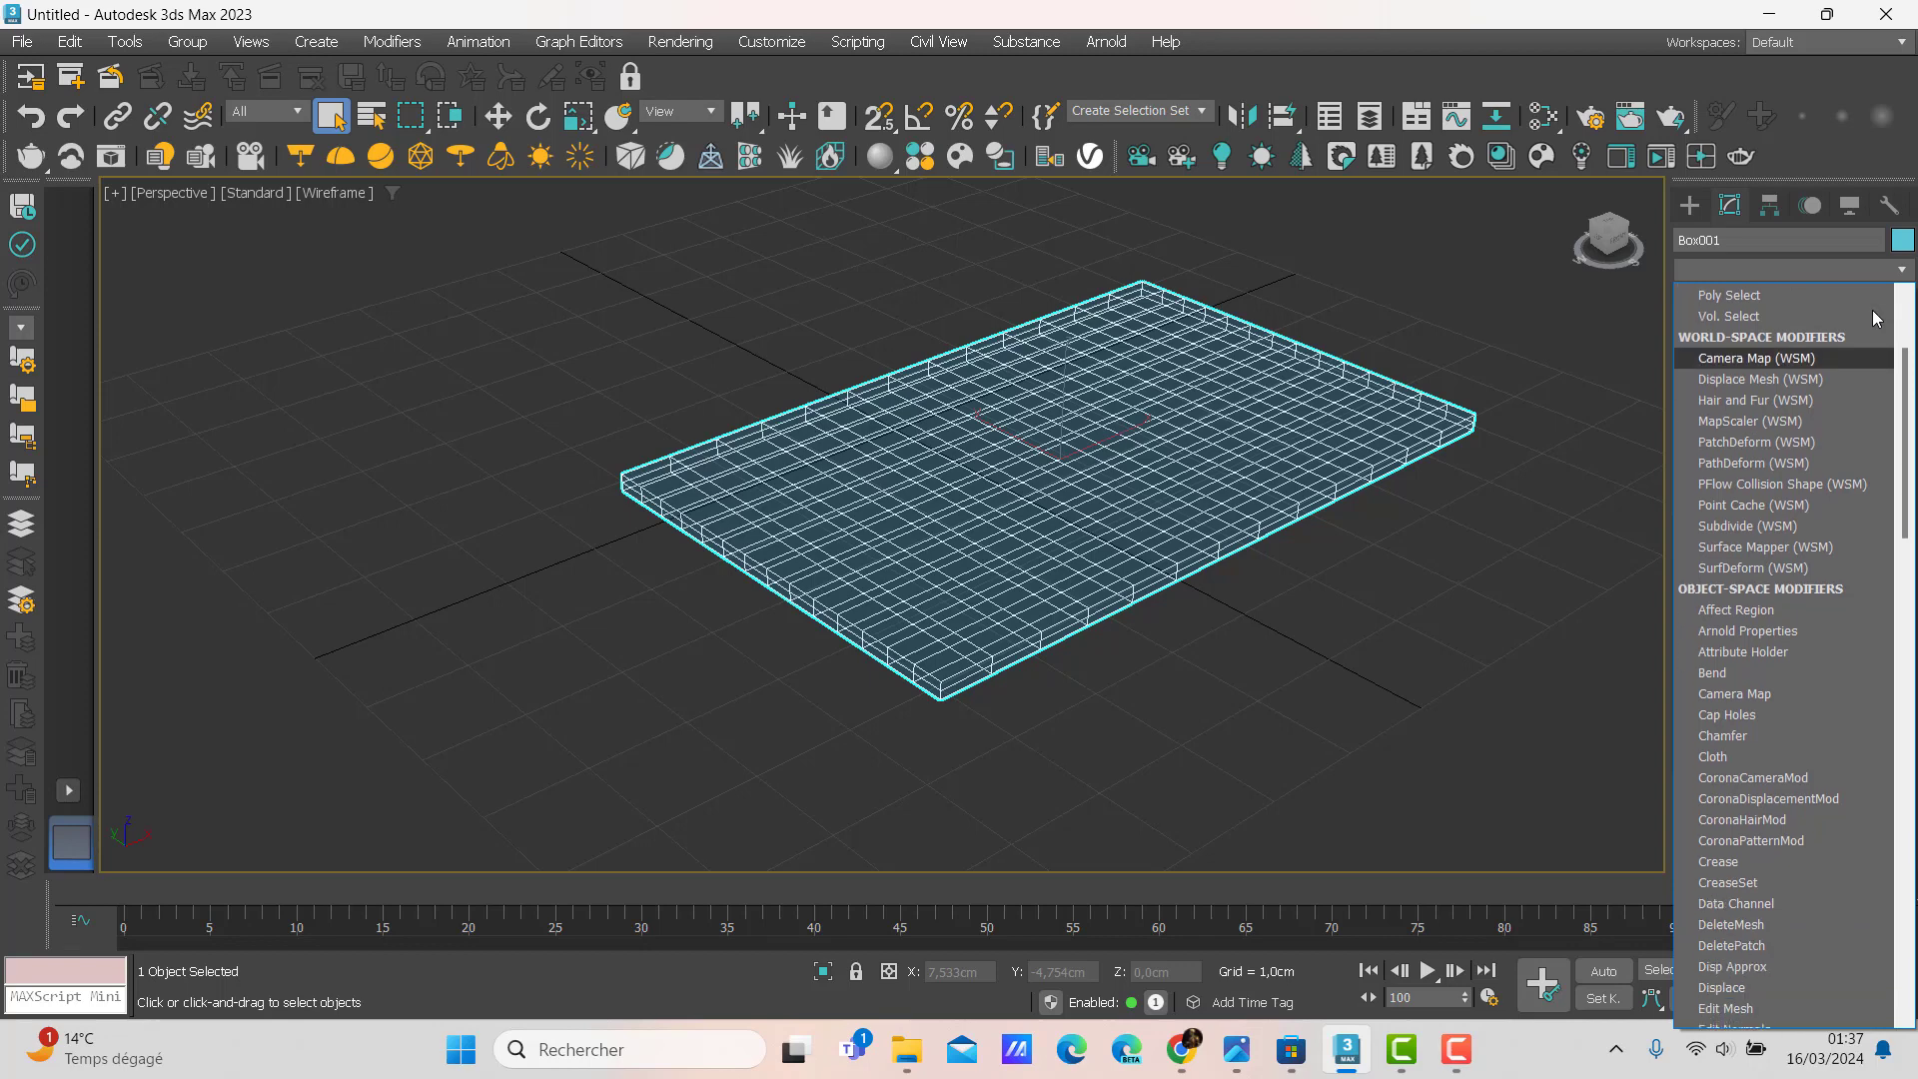
key("c")
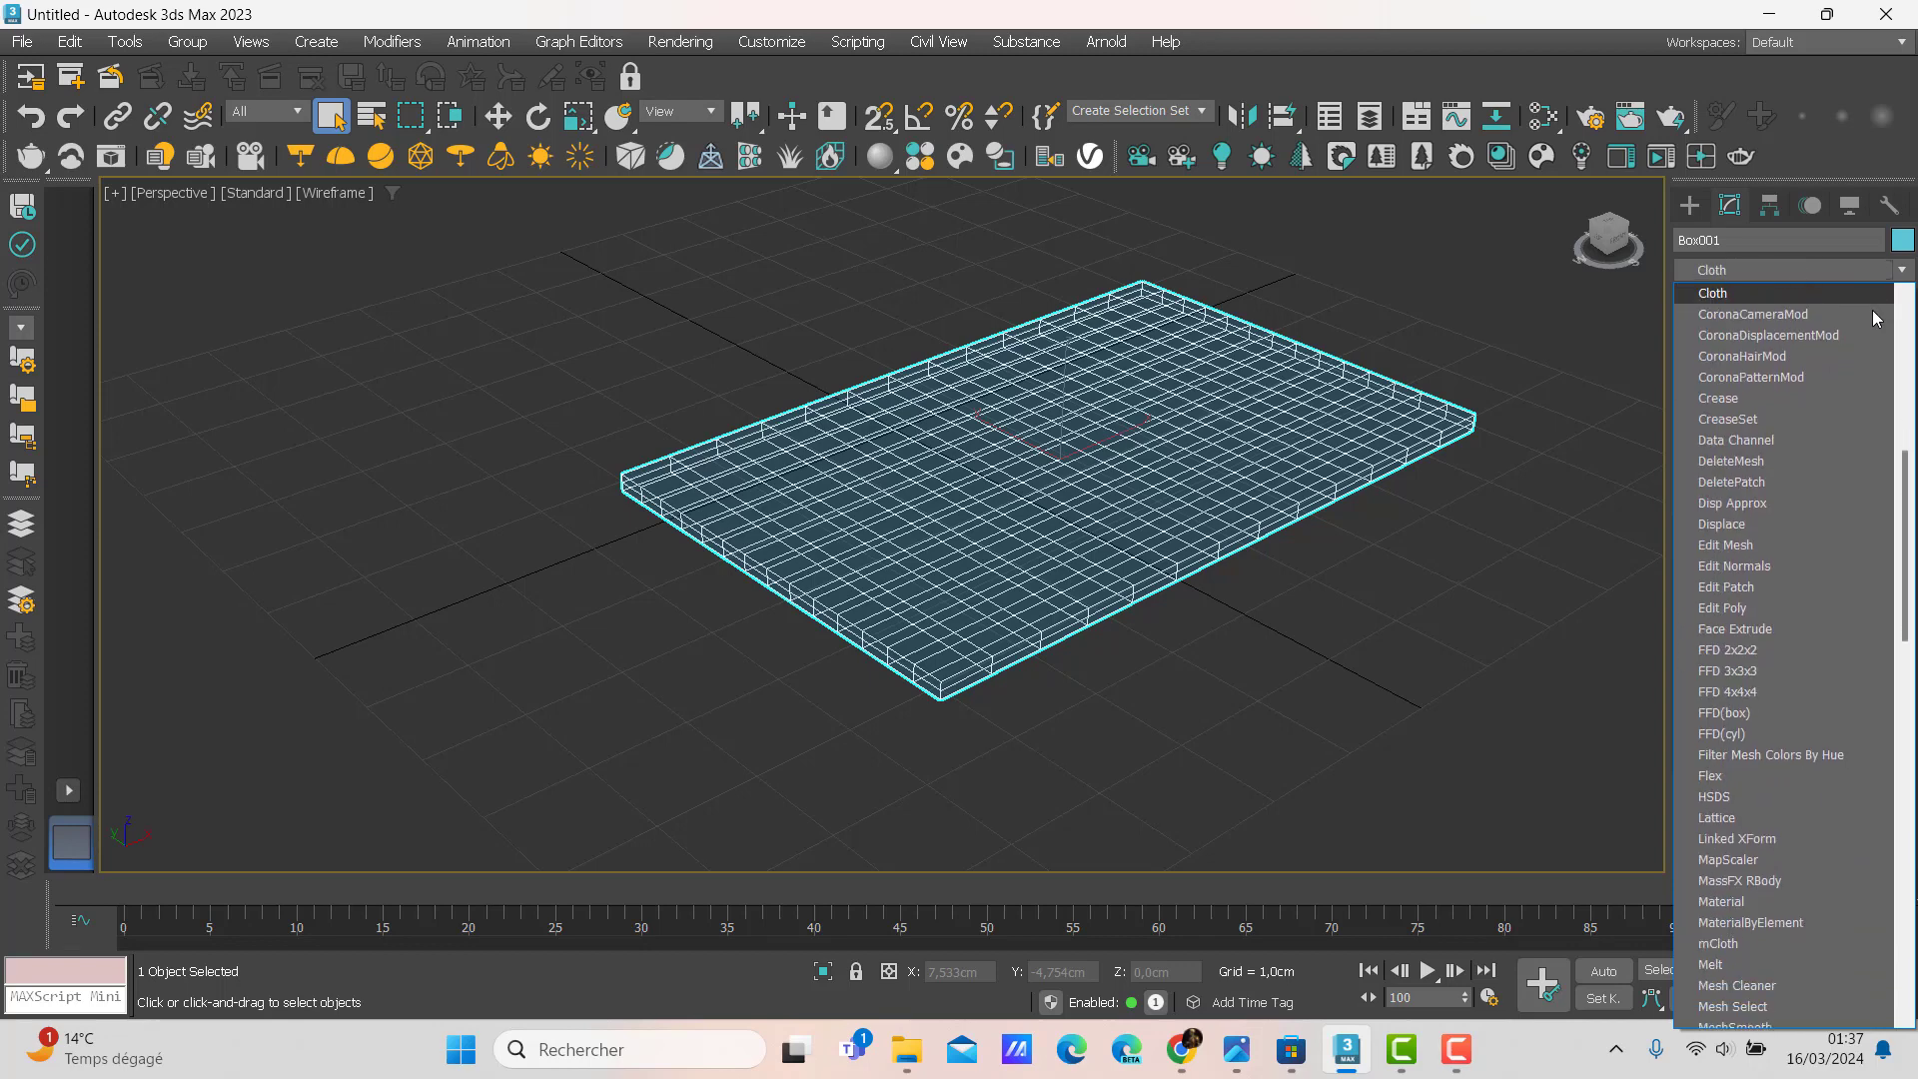
key("Return")
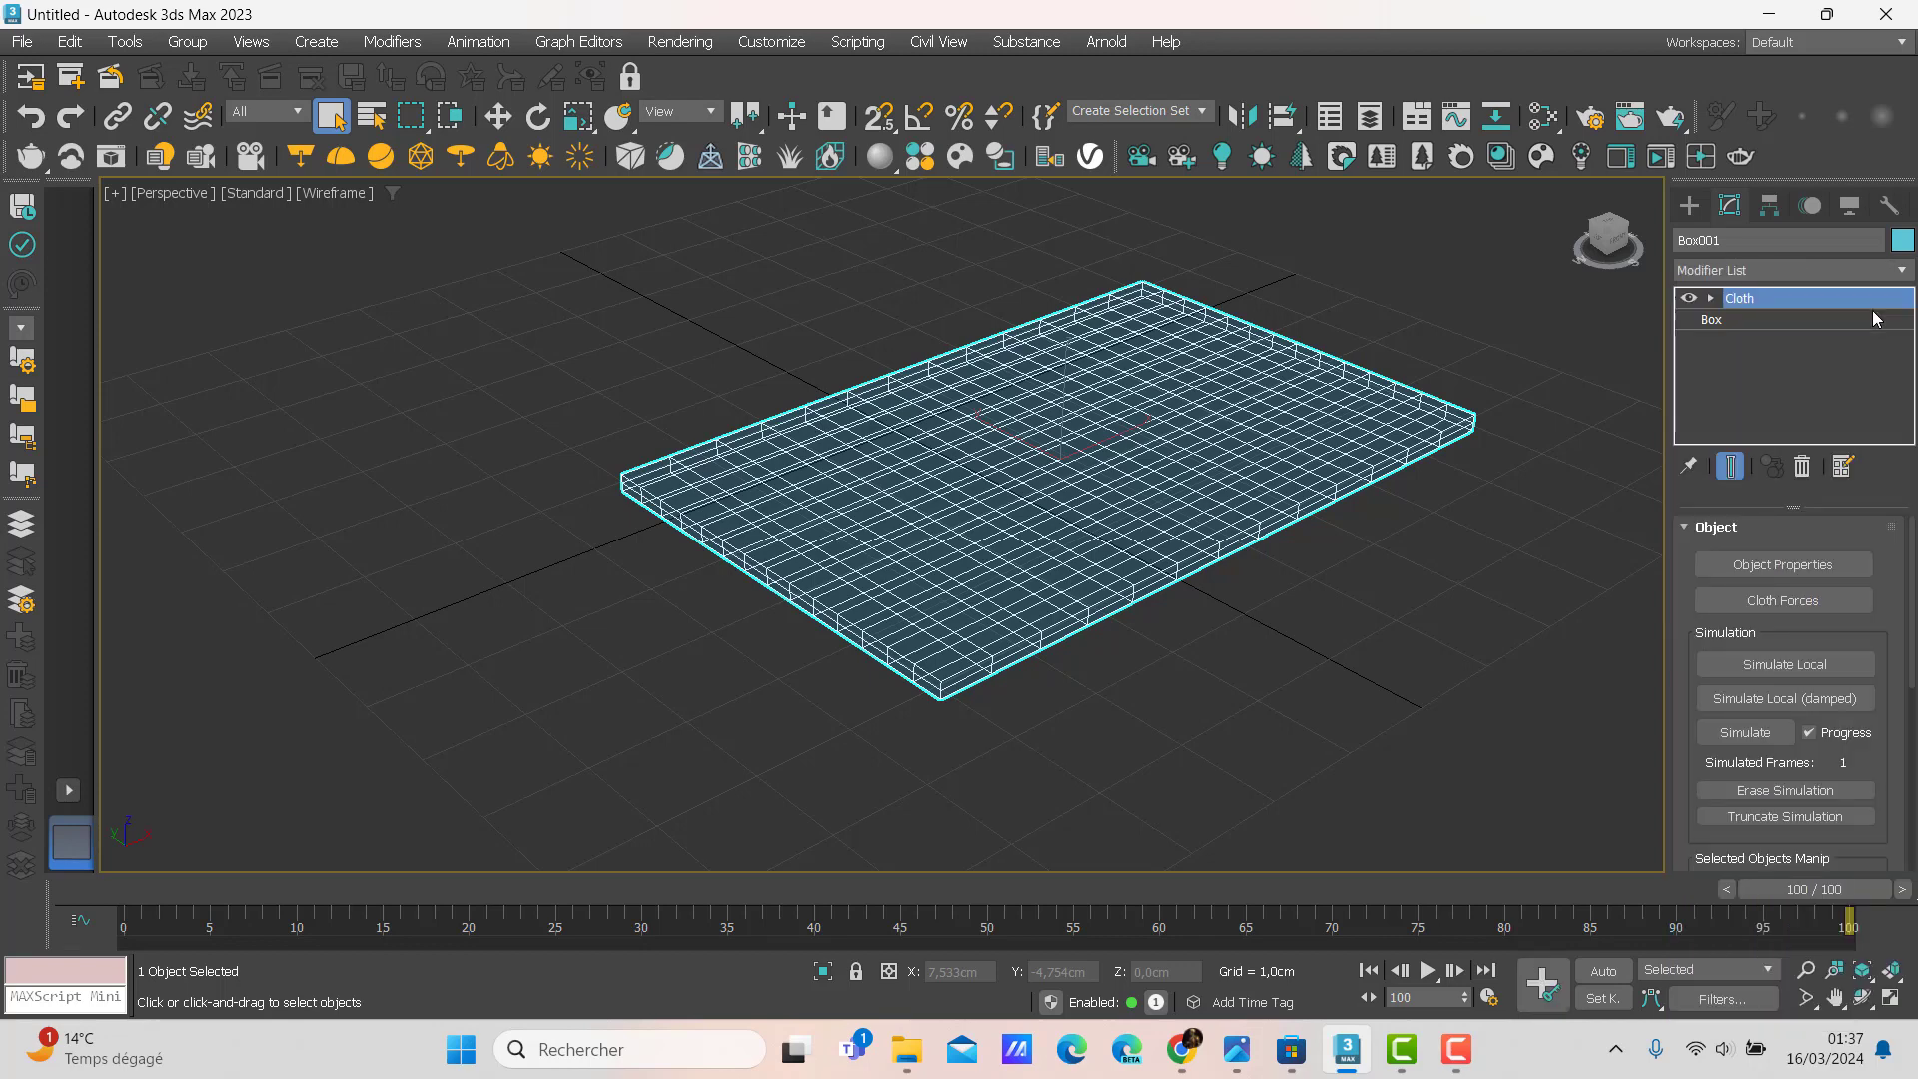
Define the box as Cloth in the simulation with the Silk preset and a pressure of 20.
left_click(1804, 565)
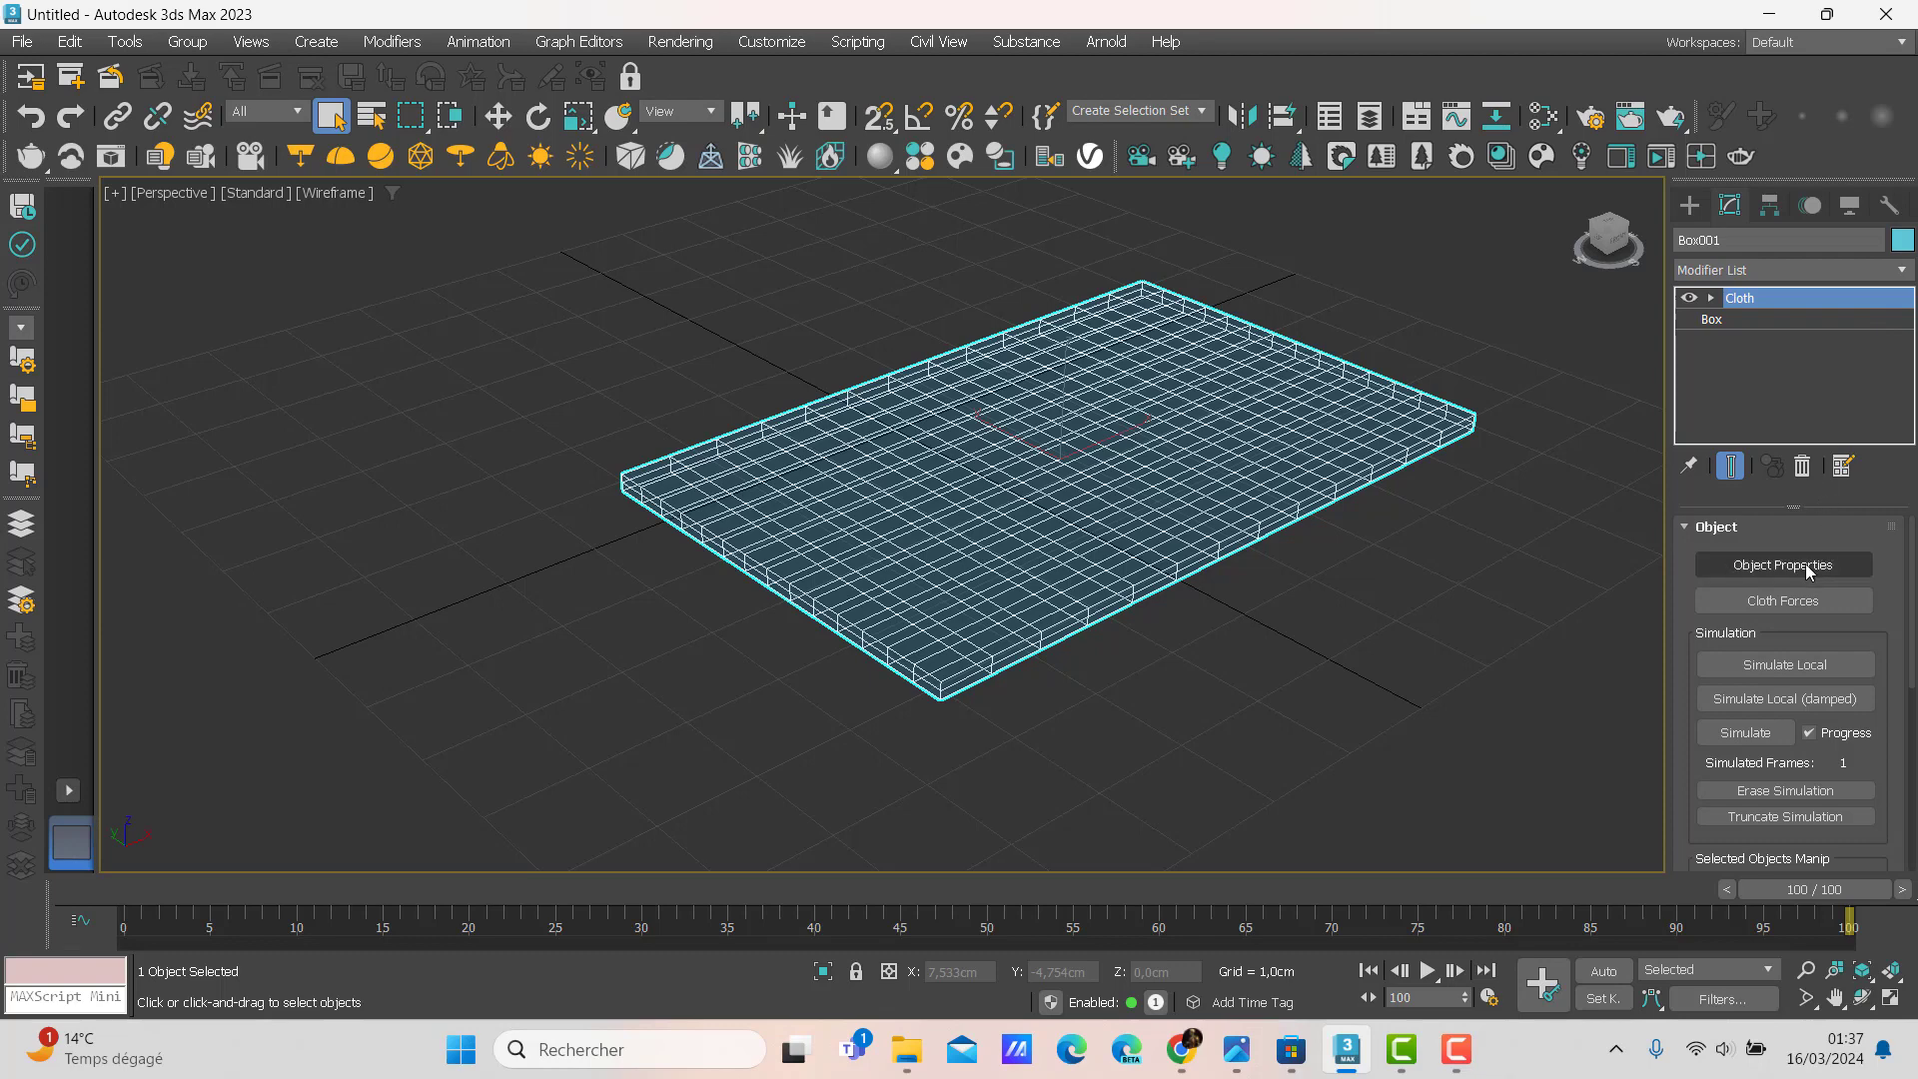
left_click(1805, 564)
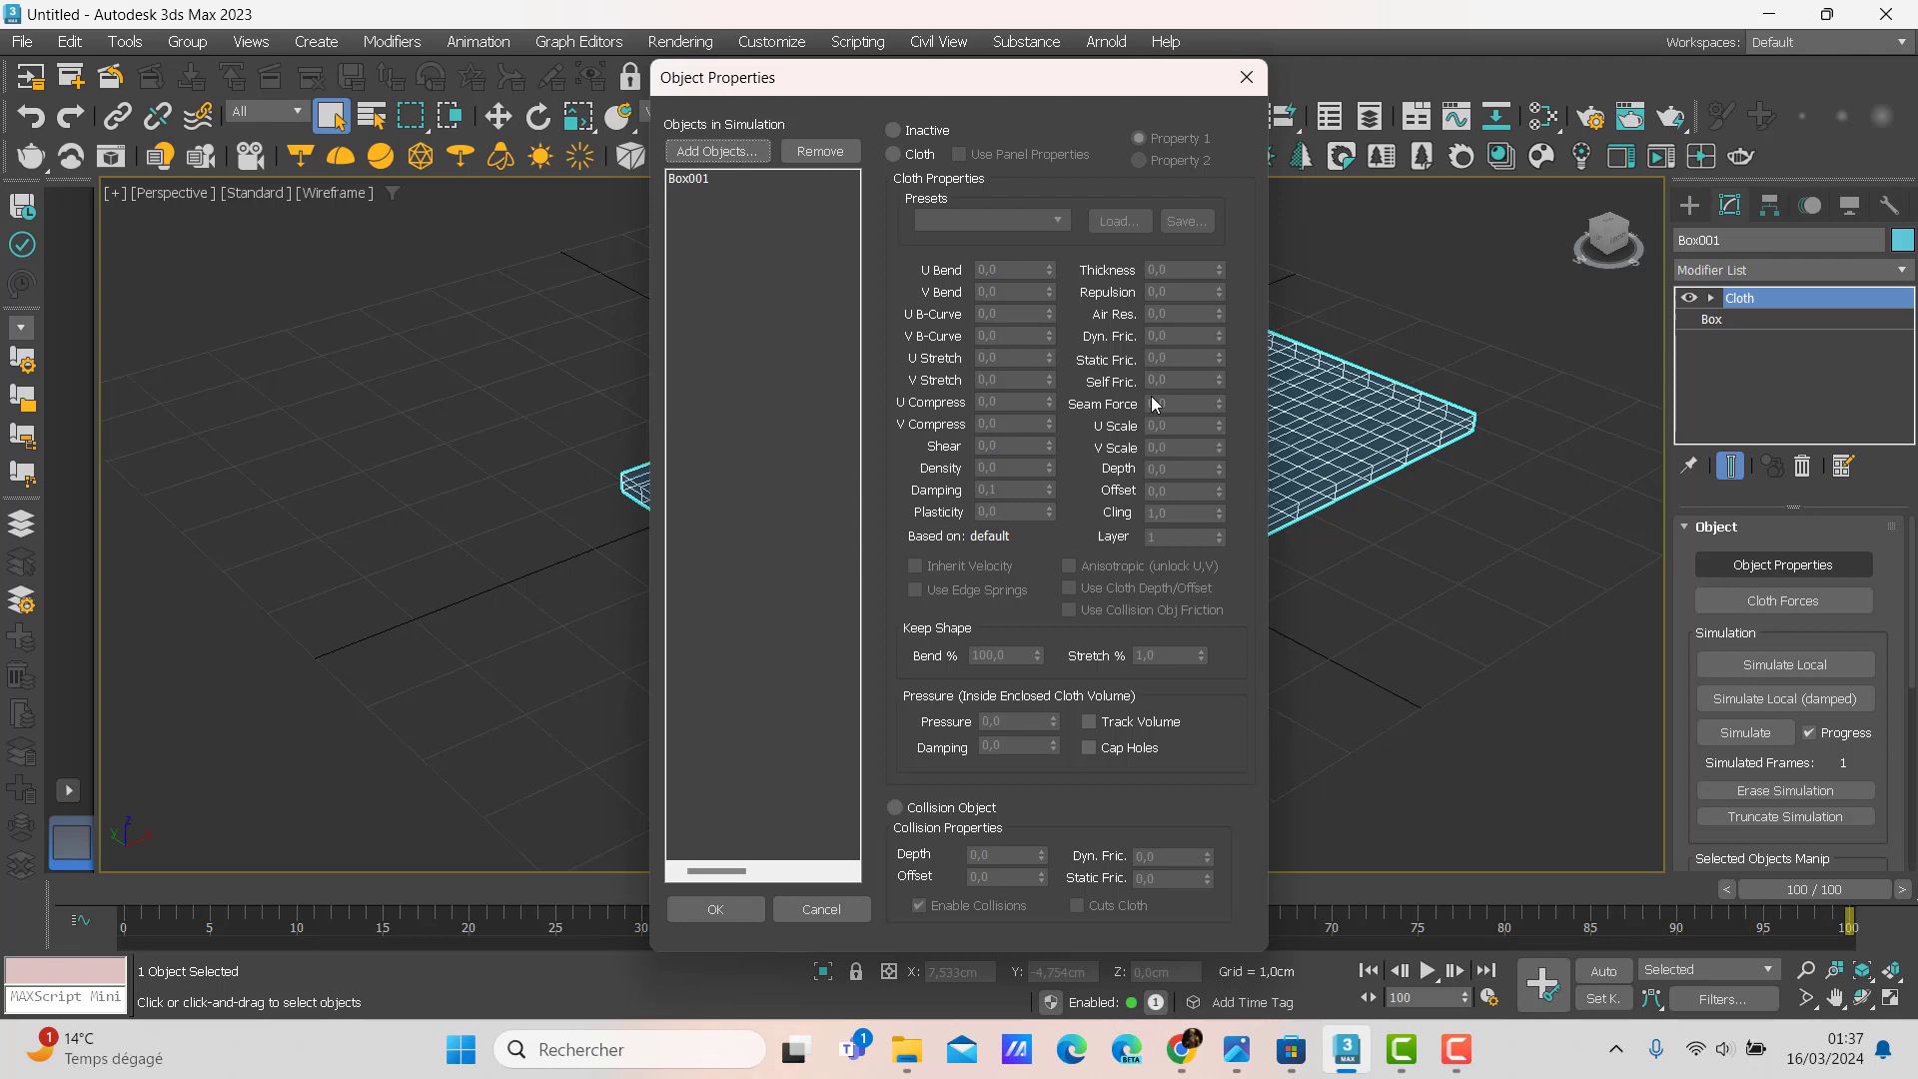
left_click(725, 178)
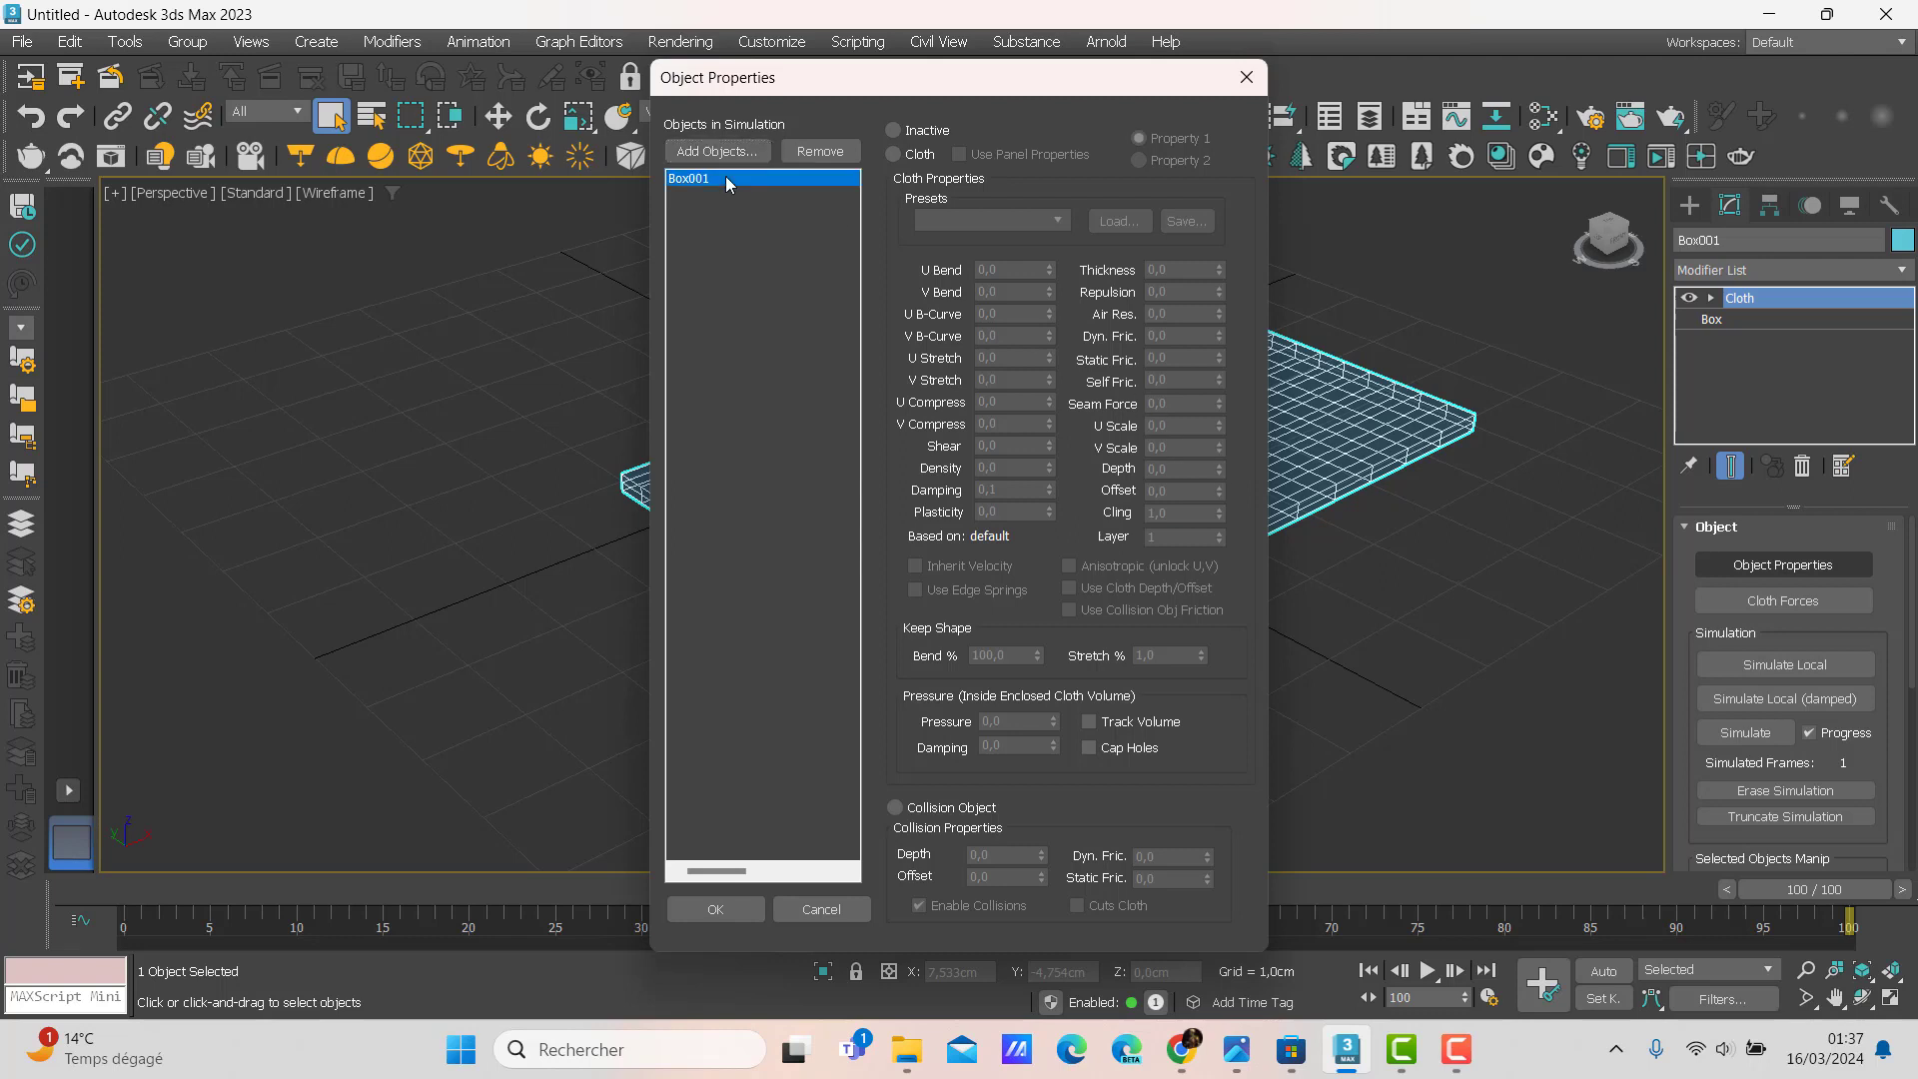
left_click(924, 157)
left_click(1021, 219)
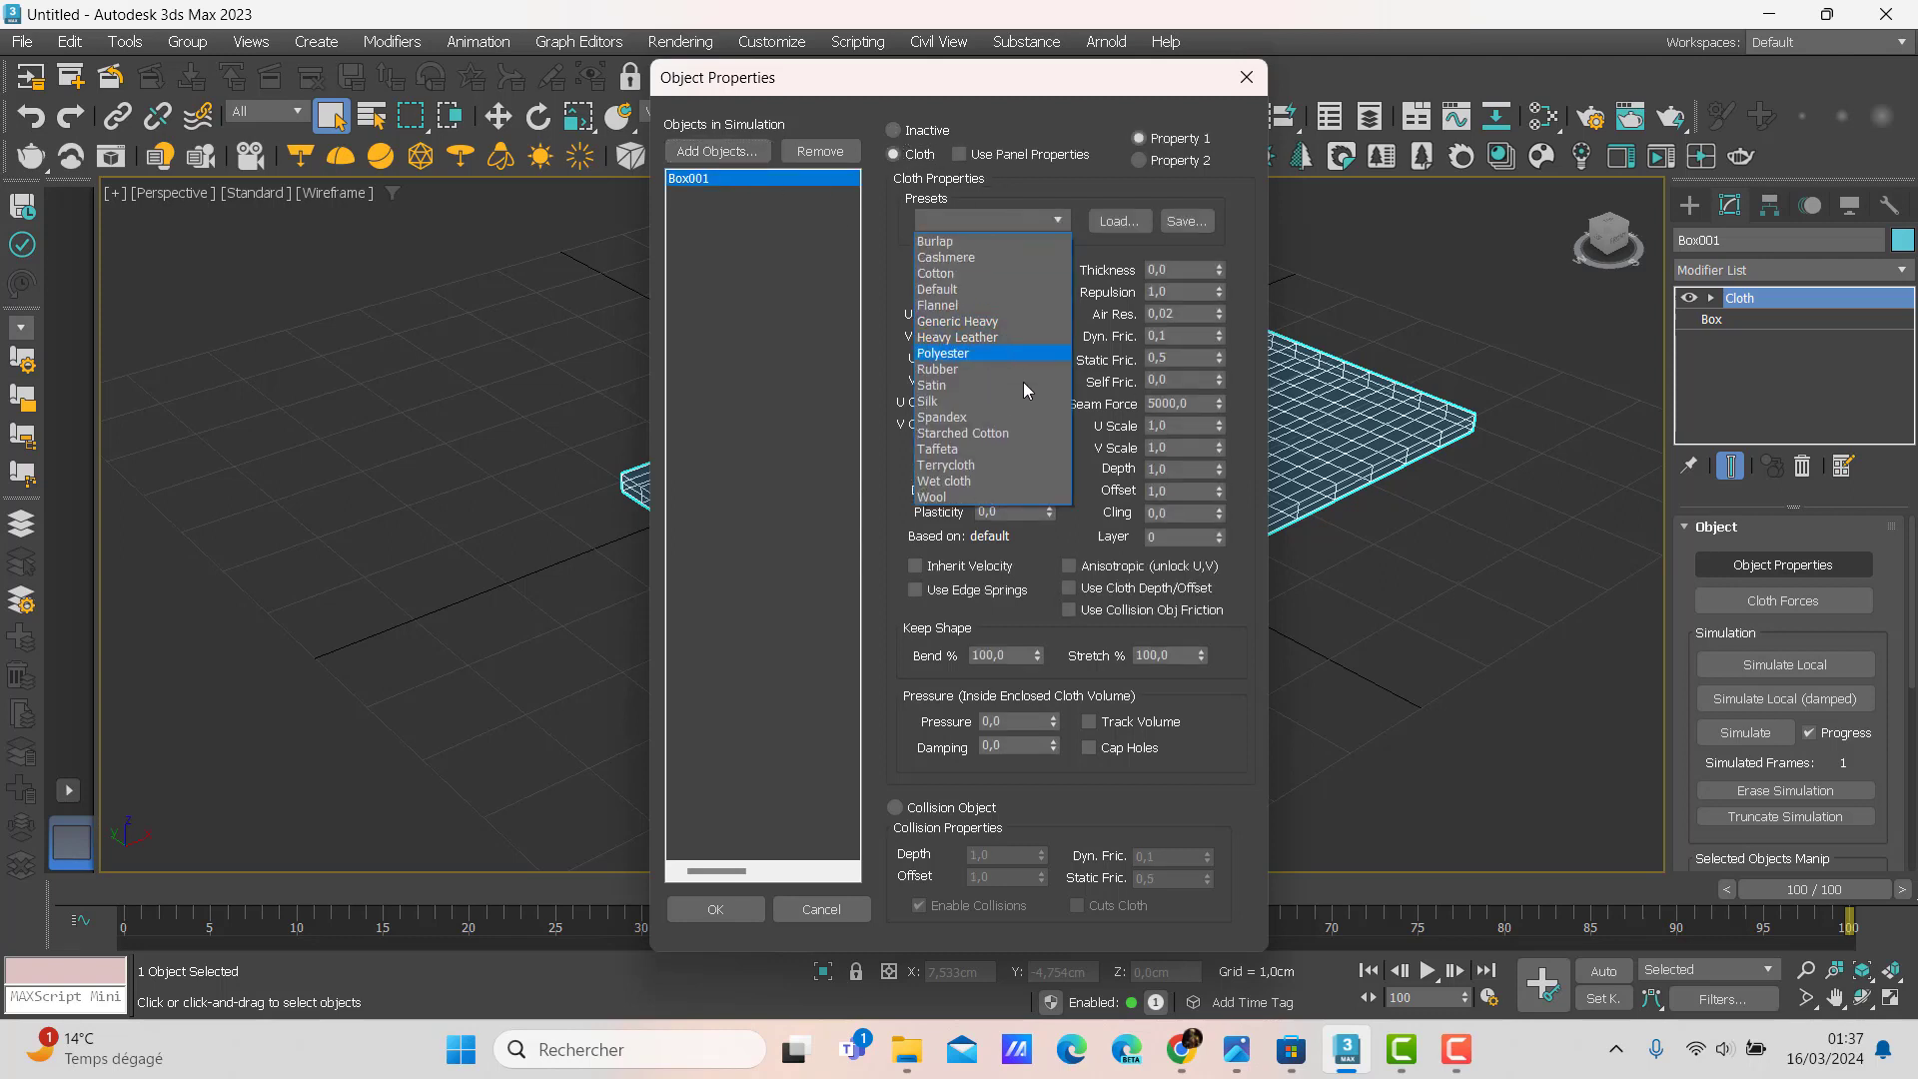
left_click(1023, 401)
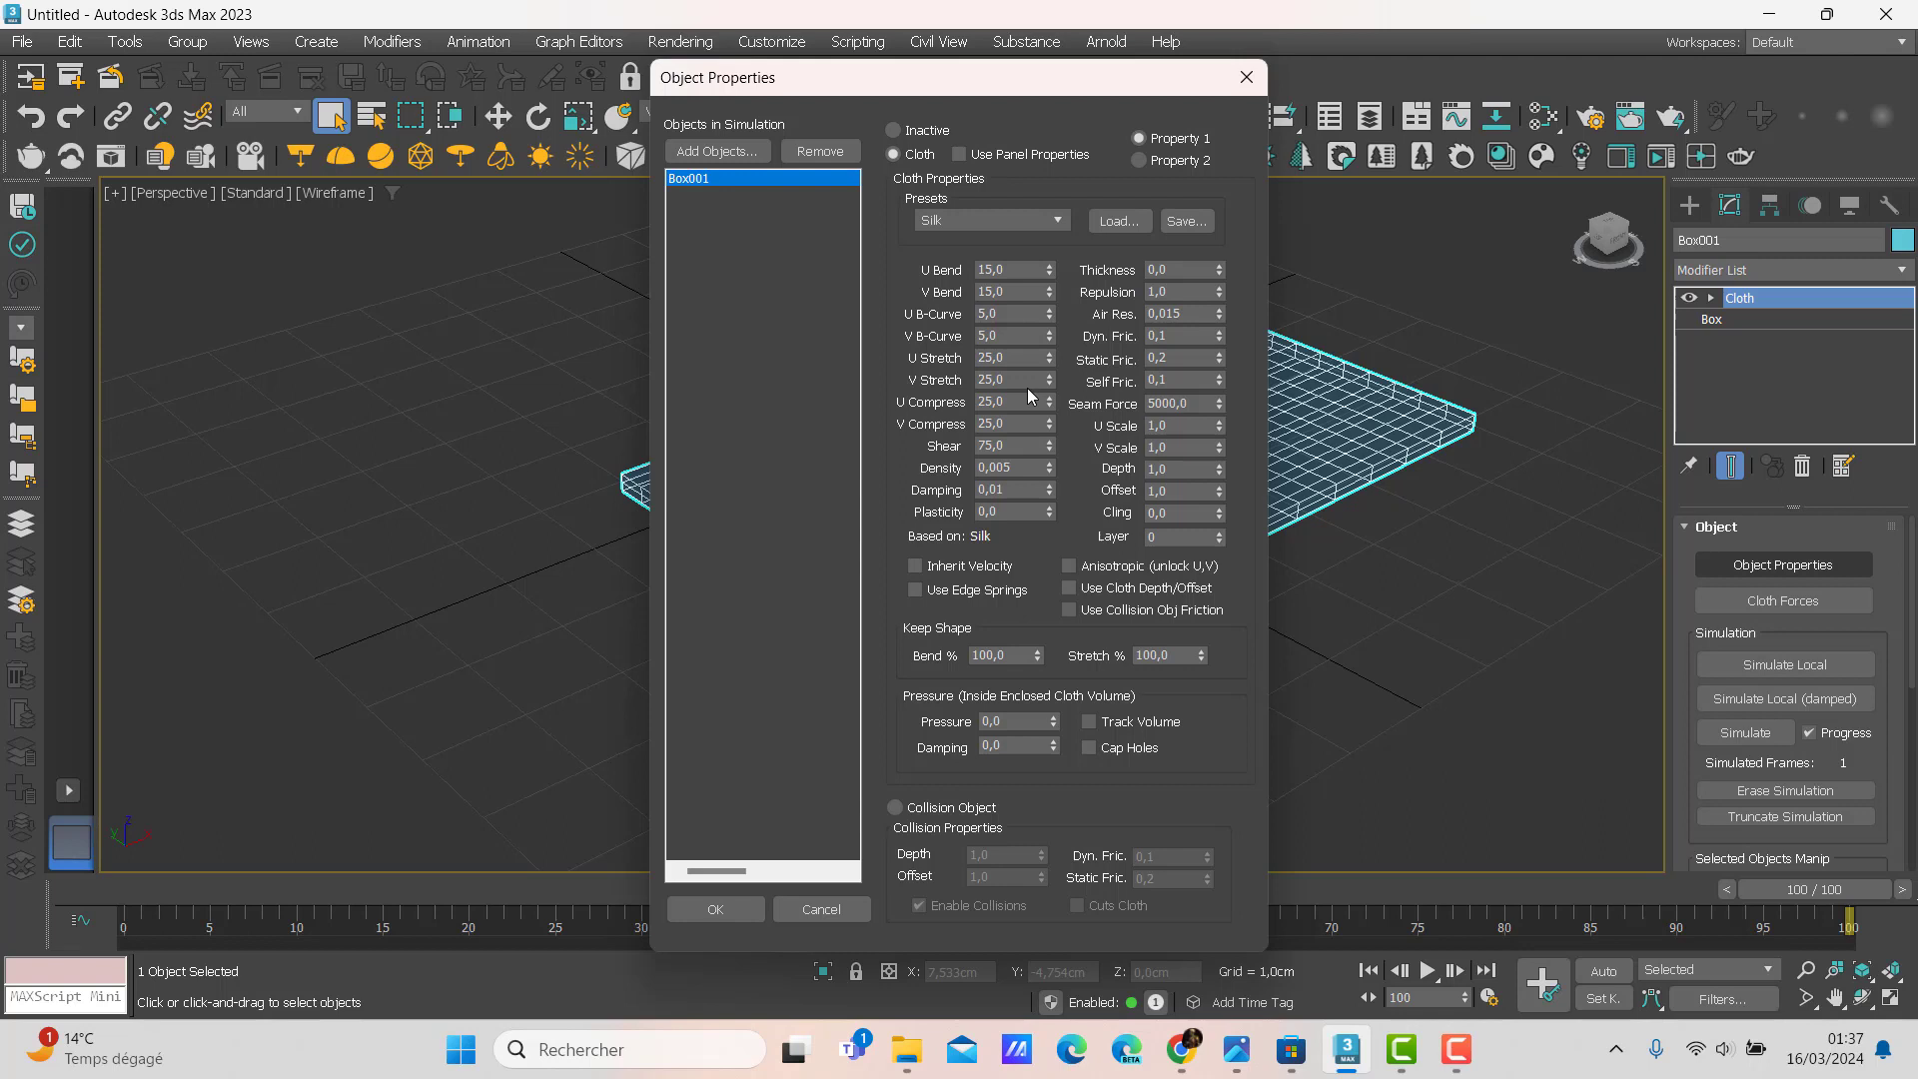
double_click(1035, 721)
type("20")
left_click(757, 909)
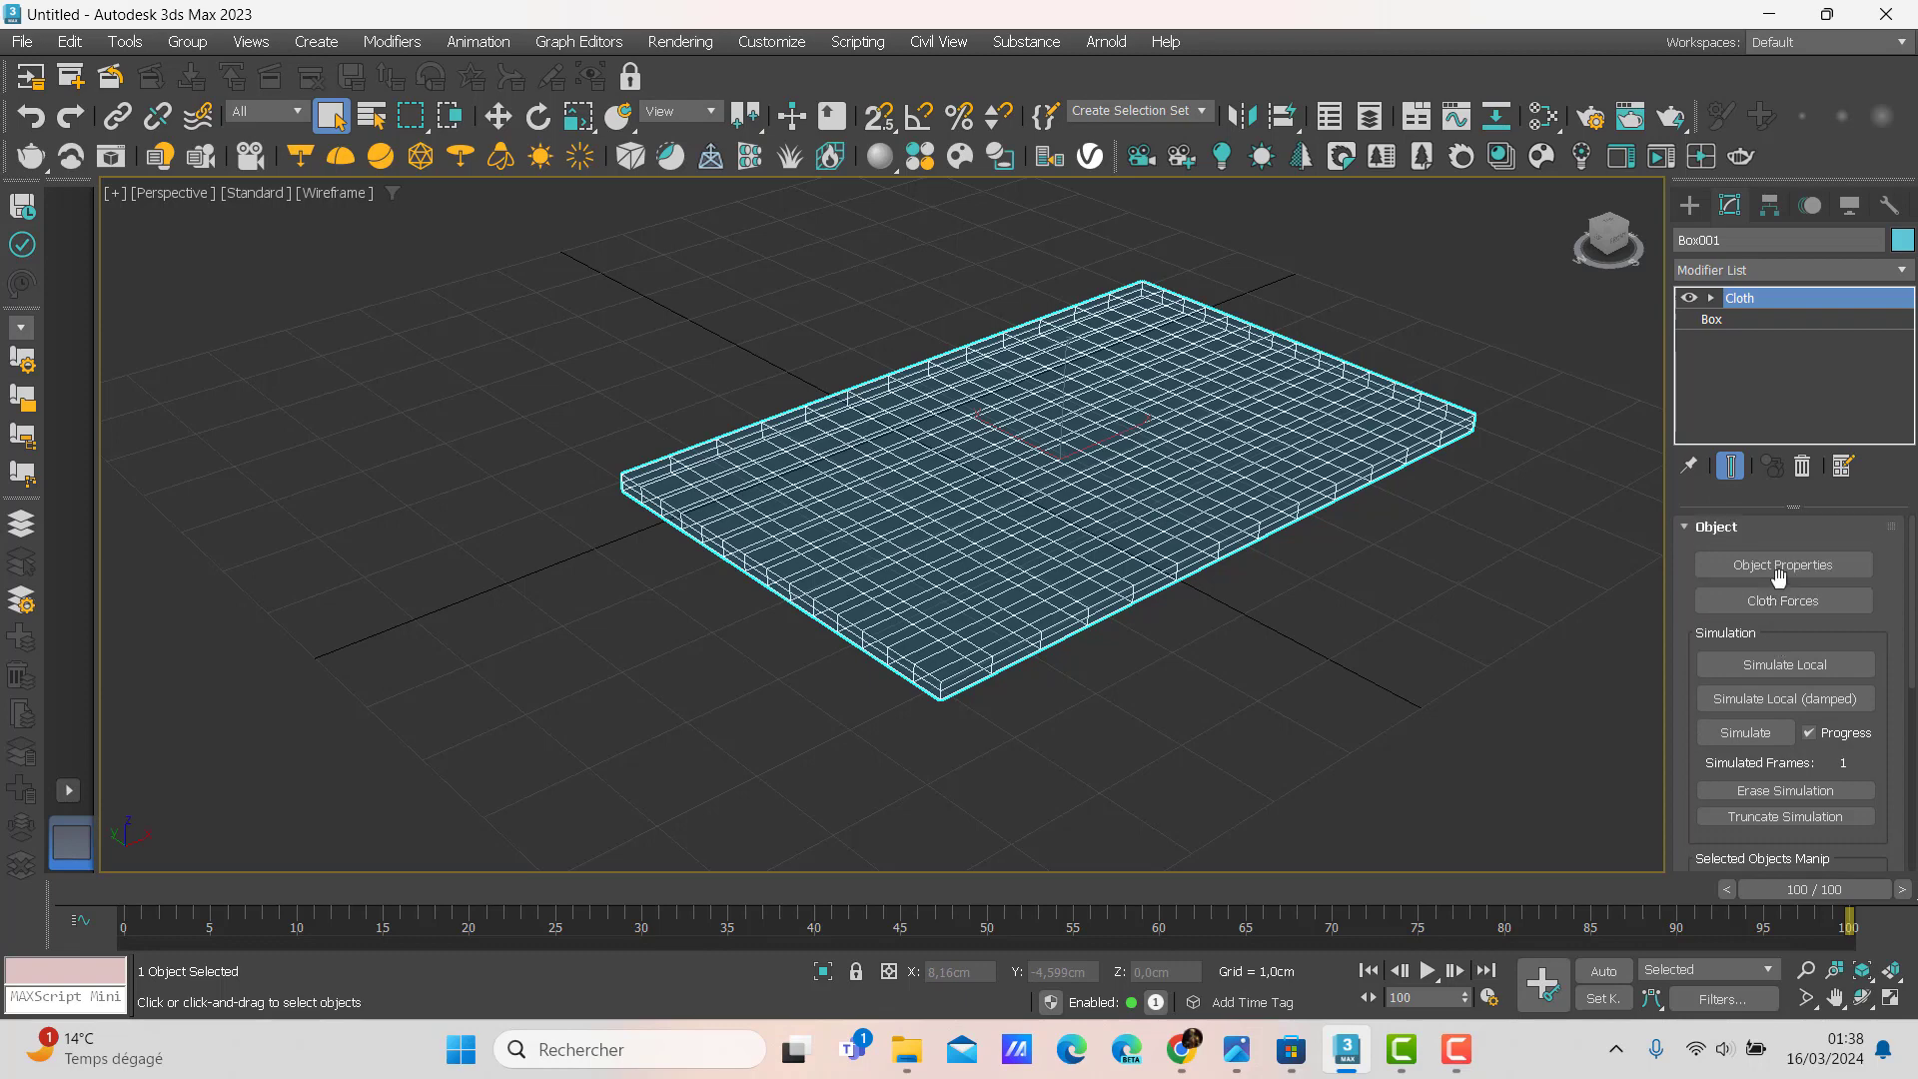
Examine the Cloth modifier's object, selected object and simulation parameters, including the gravity setting.
scroll(1778, 576, "down", 4)
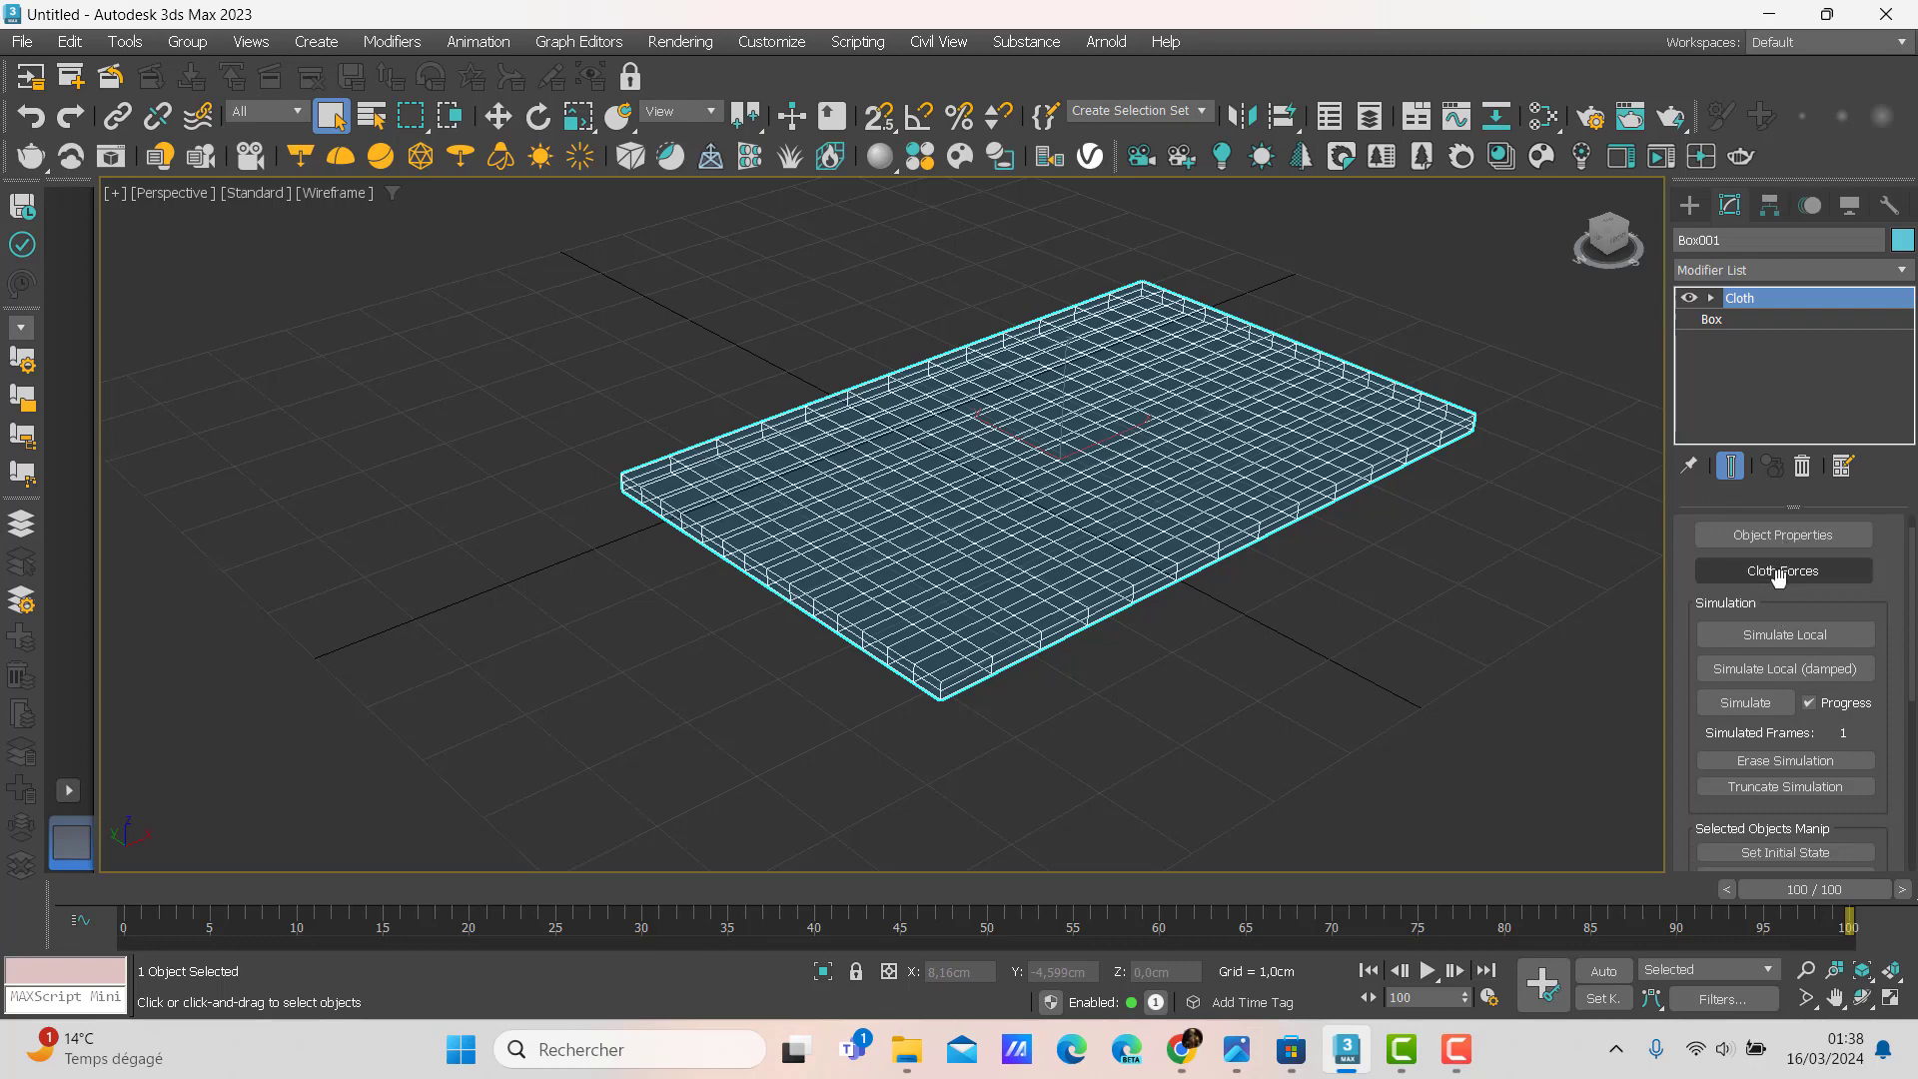
scroll(1779, 579, "down", 4)
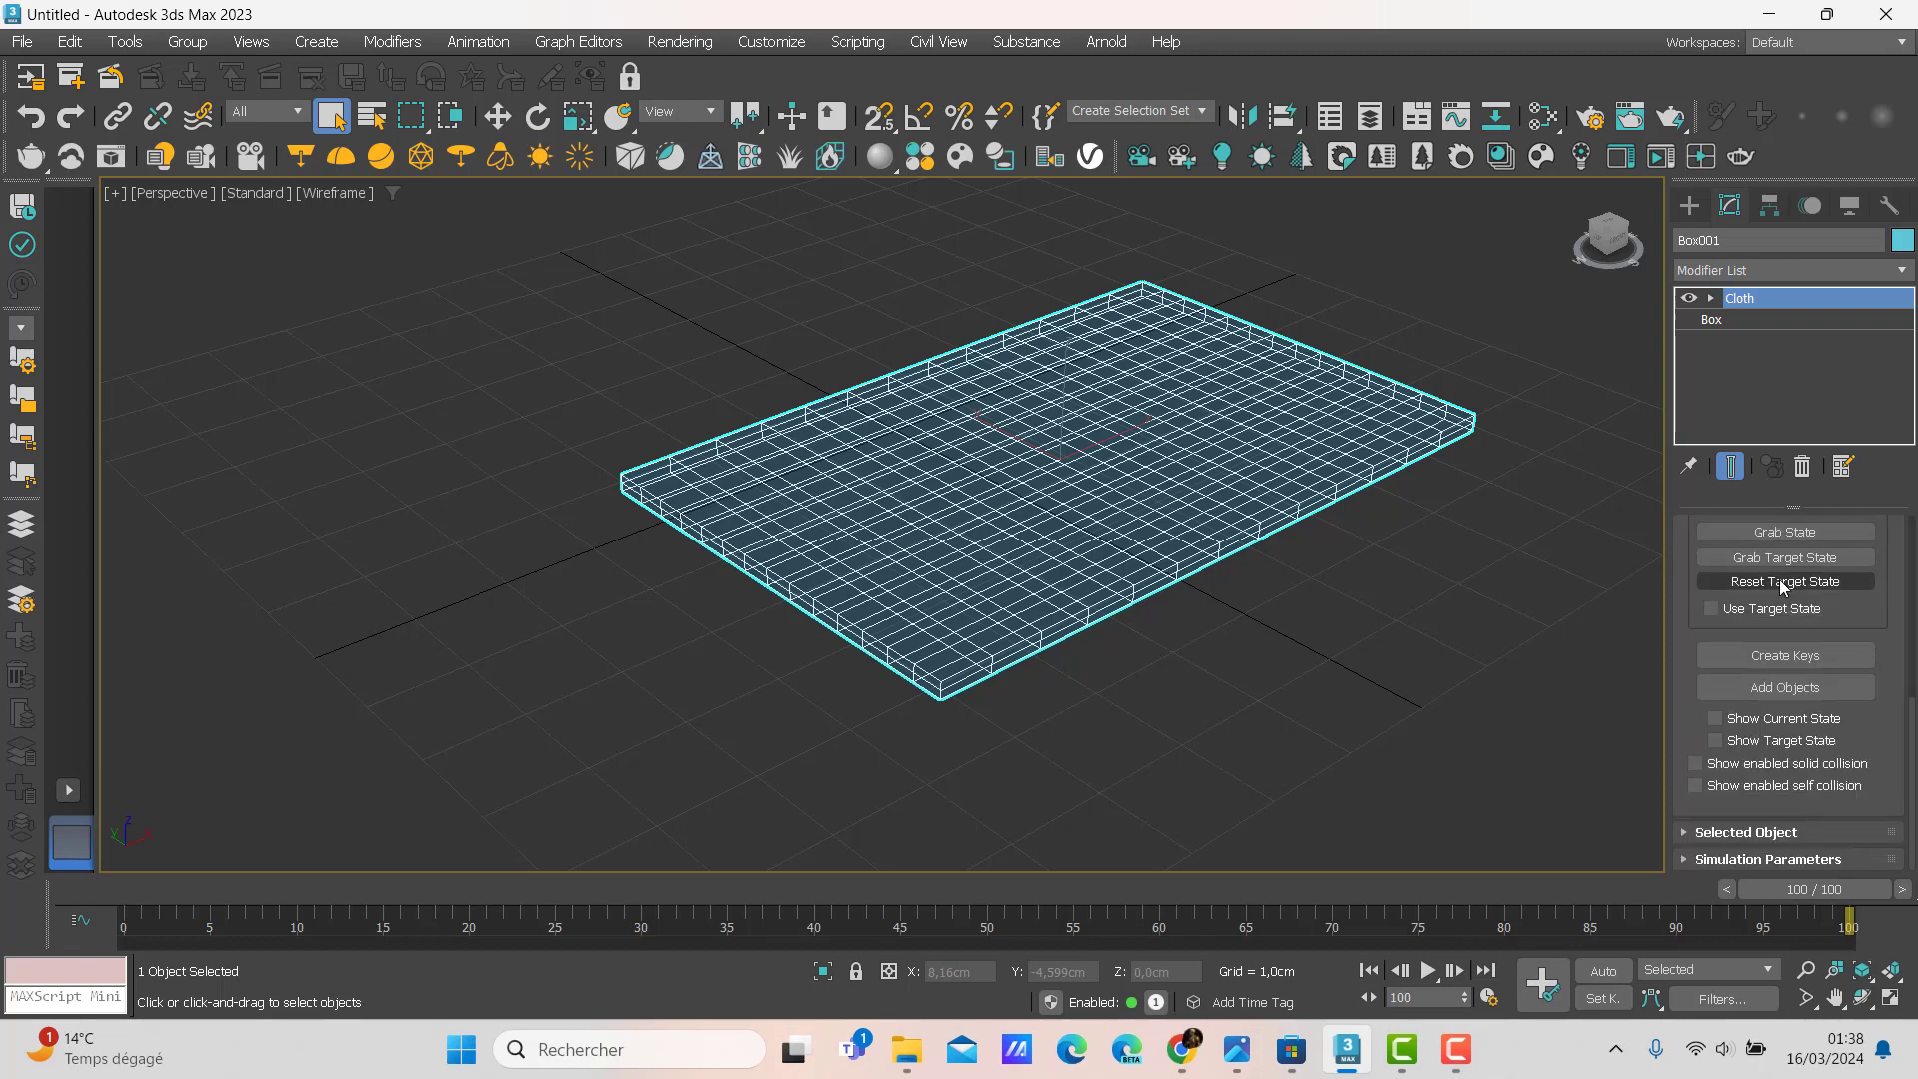
scroll(1756, 799, "up", 3)
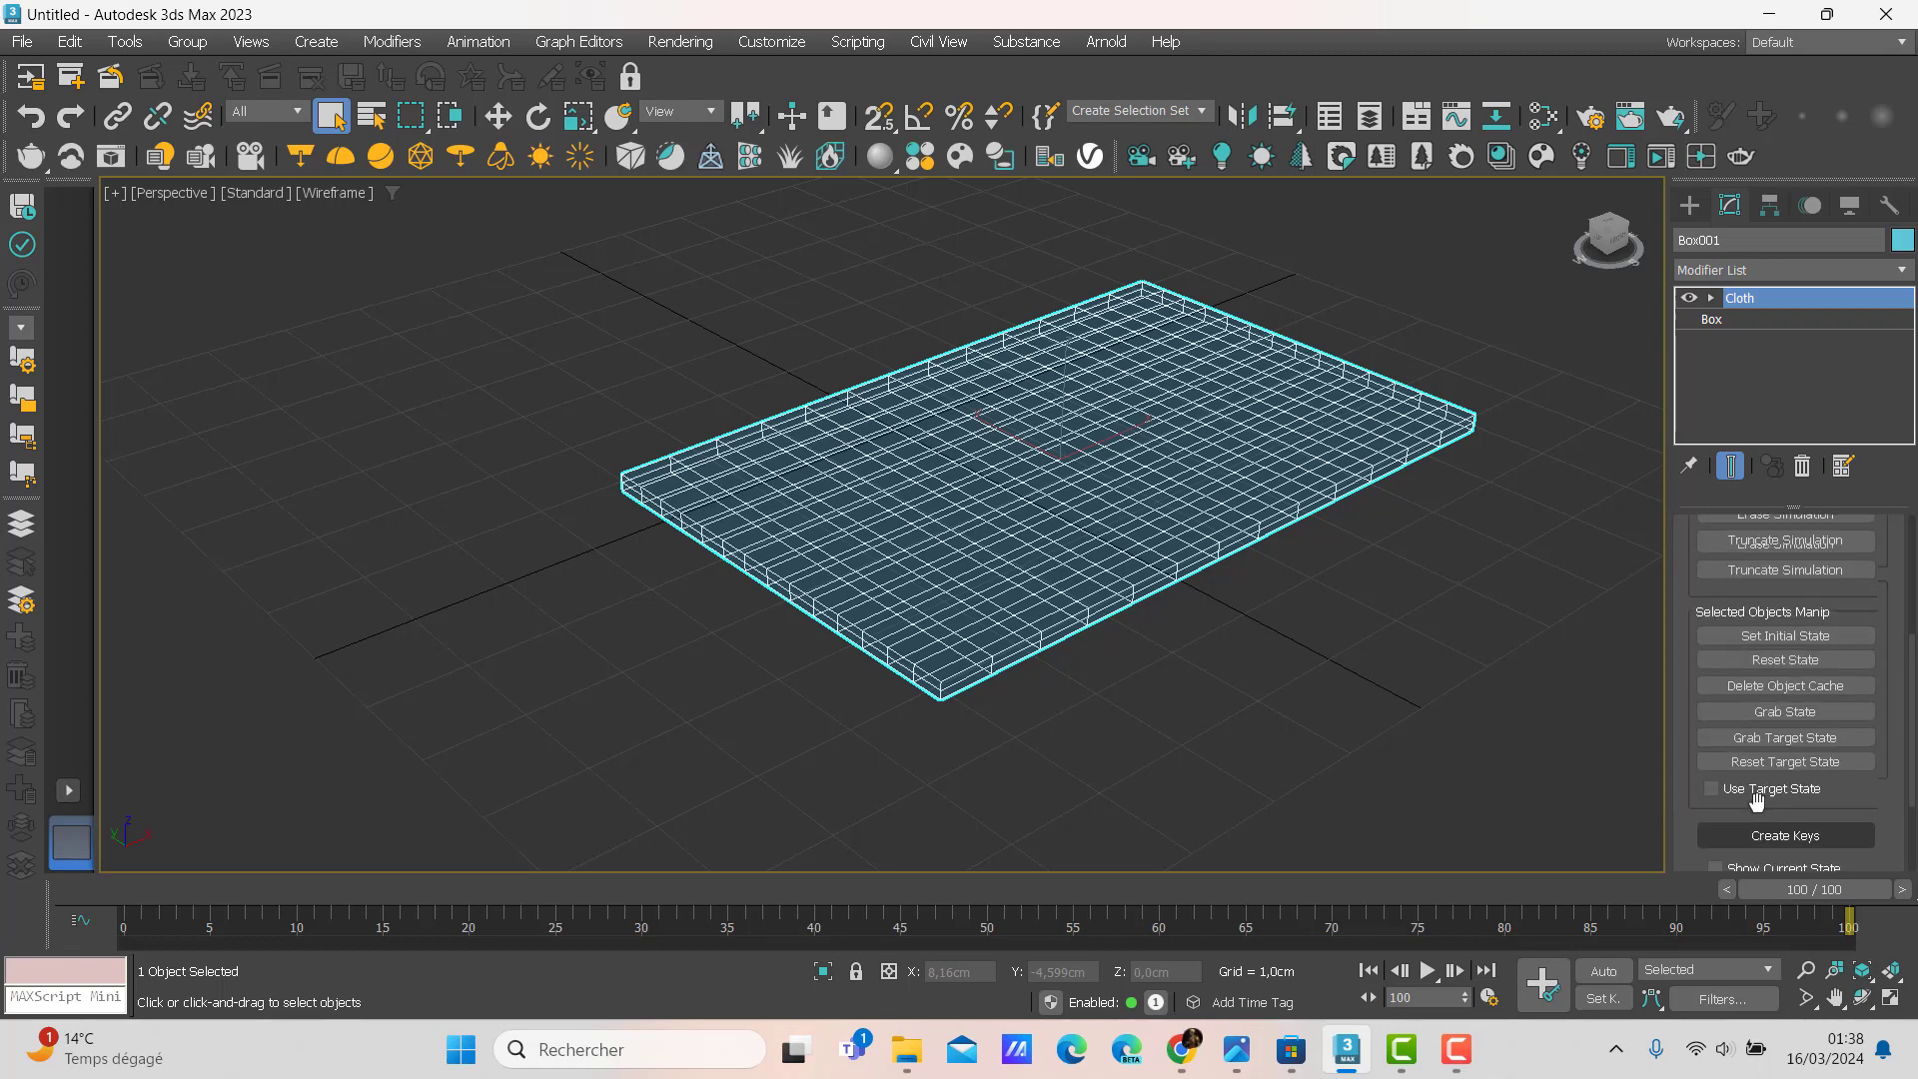
scroll(1756, 799, "up", 5)
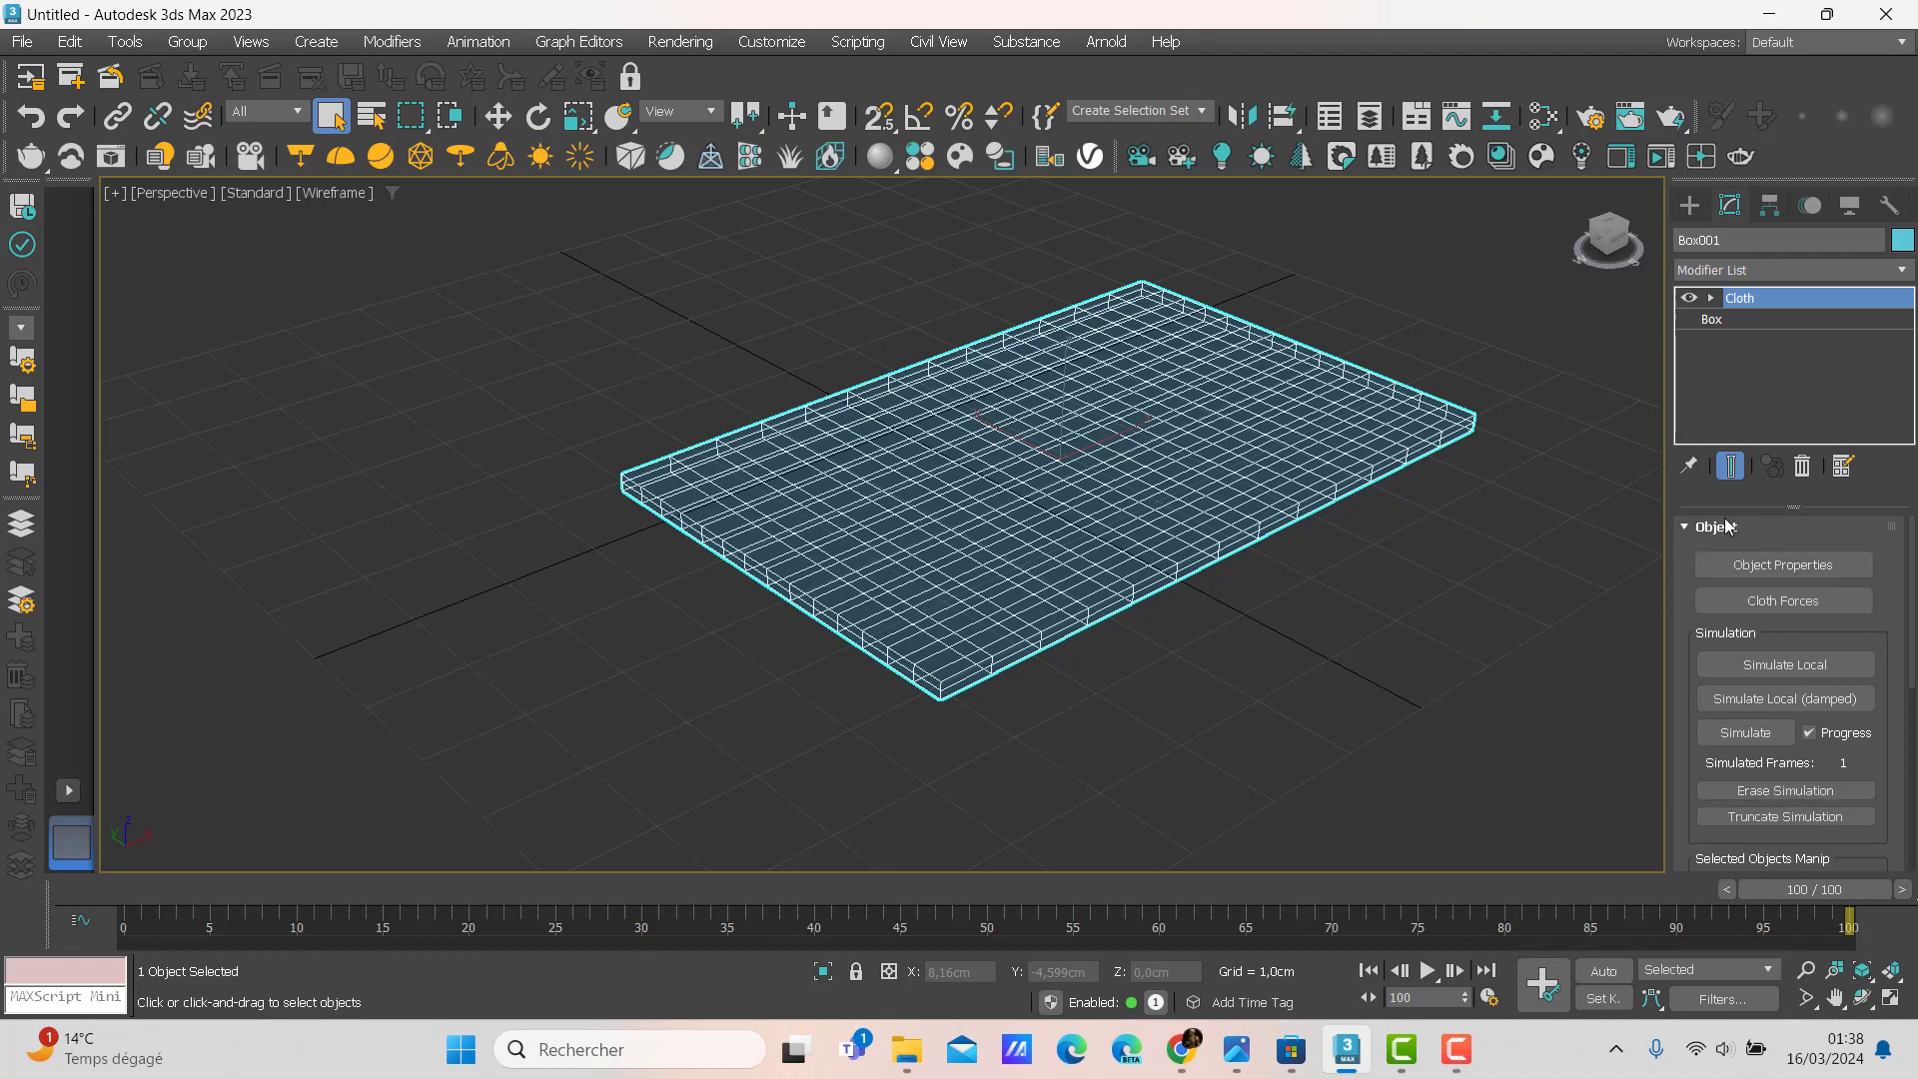
left_click(1726, 526)
left_click(1750, 566)
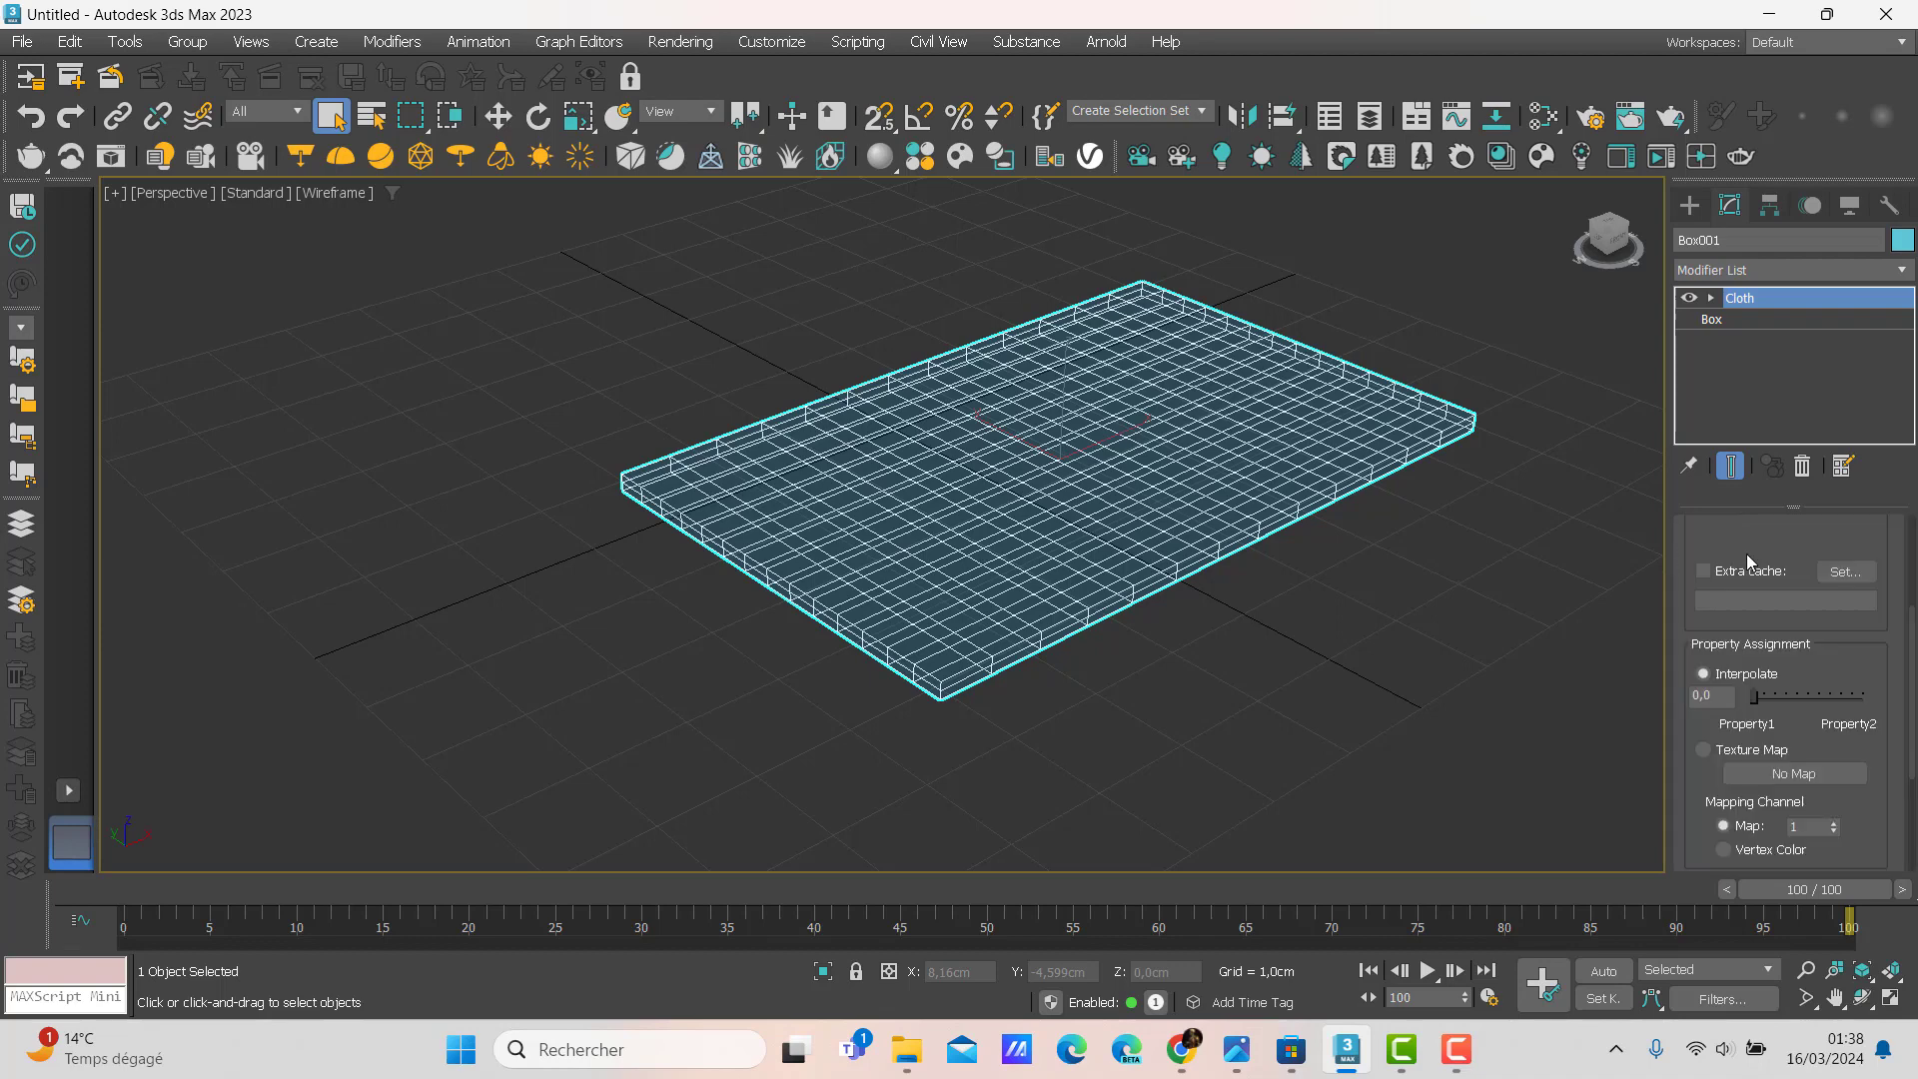
scroll(1748, 556, "up", 3)
scroll(1744, 540, "up", 1)
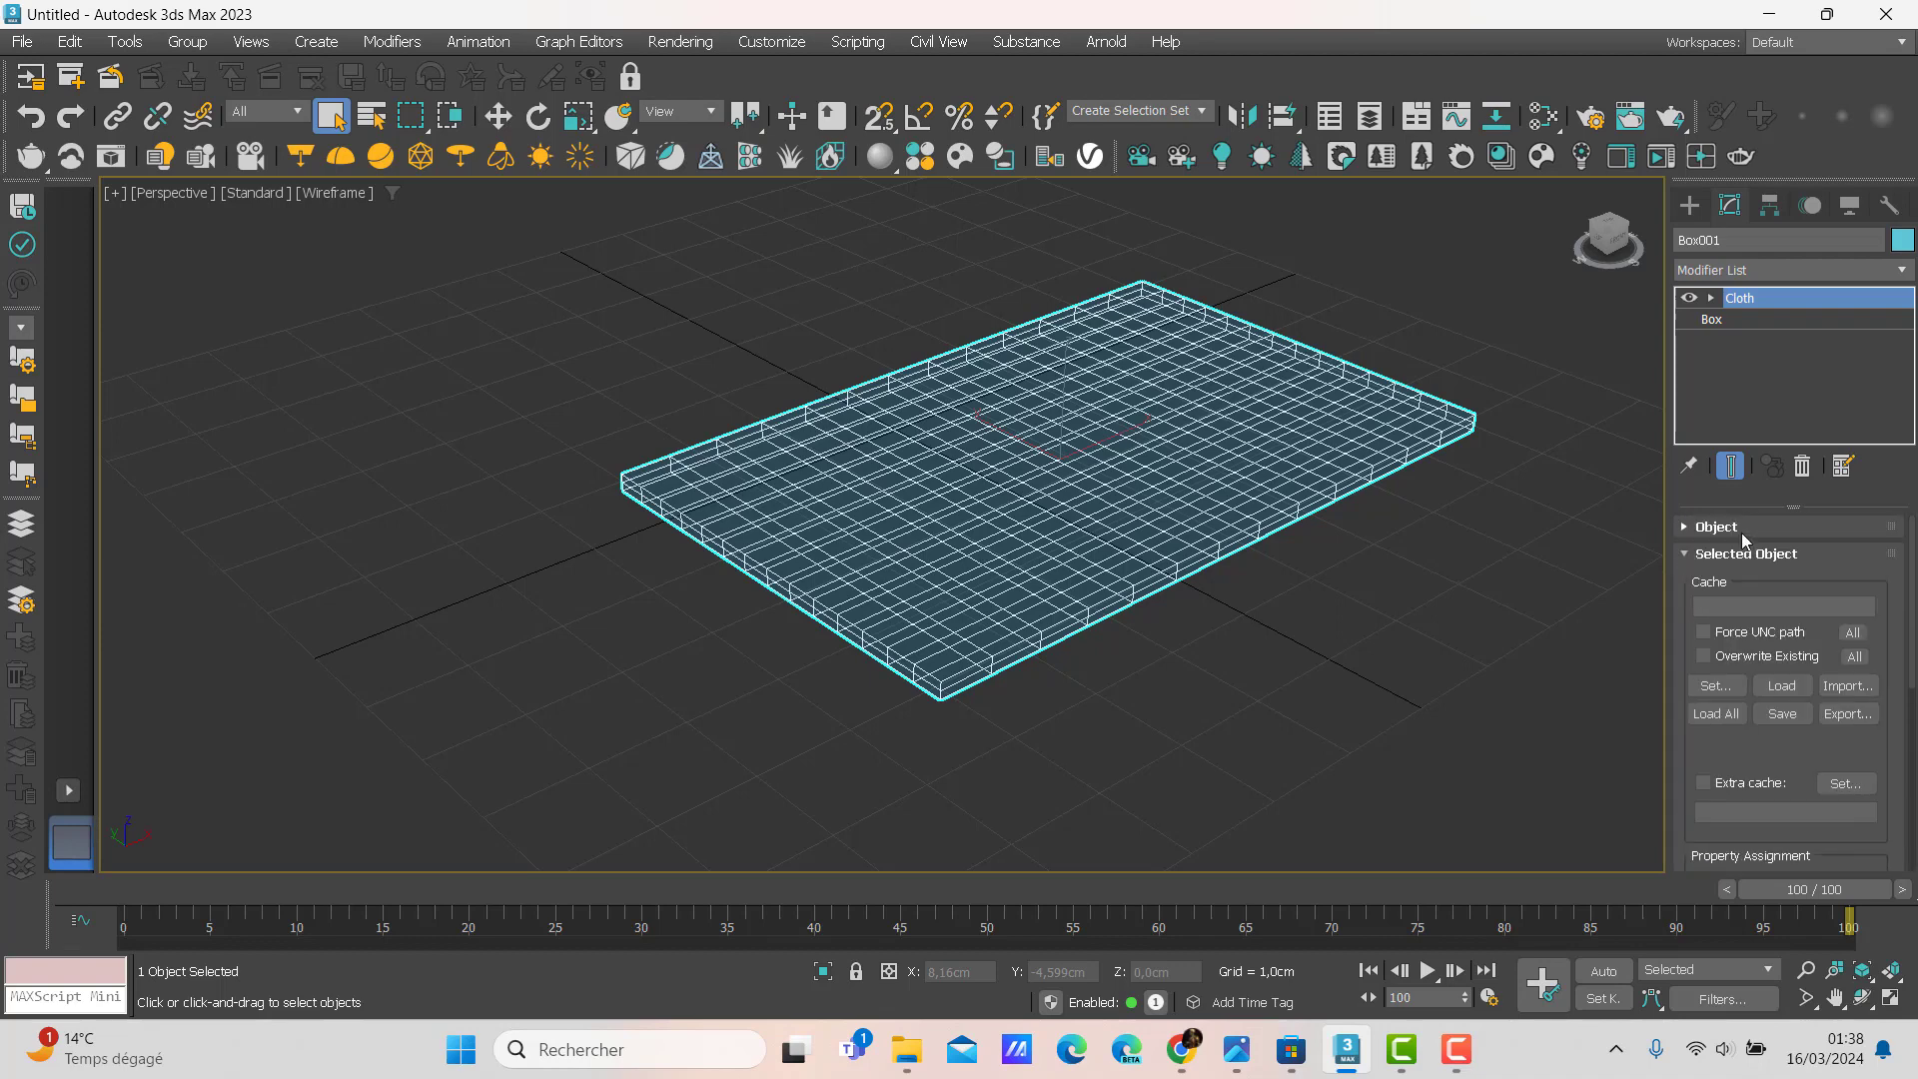
left_click(1744, 553)
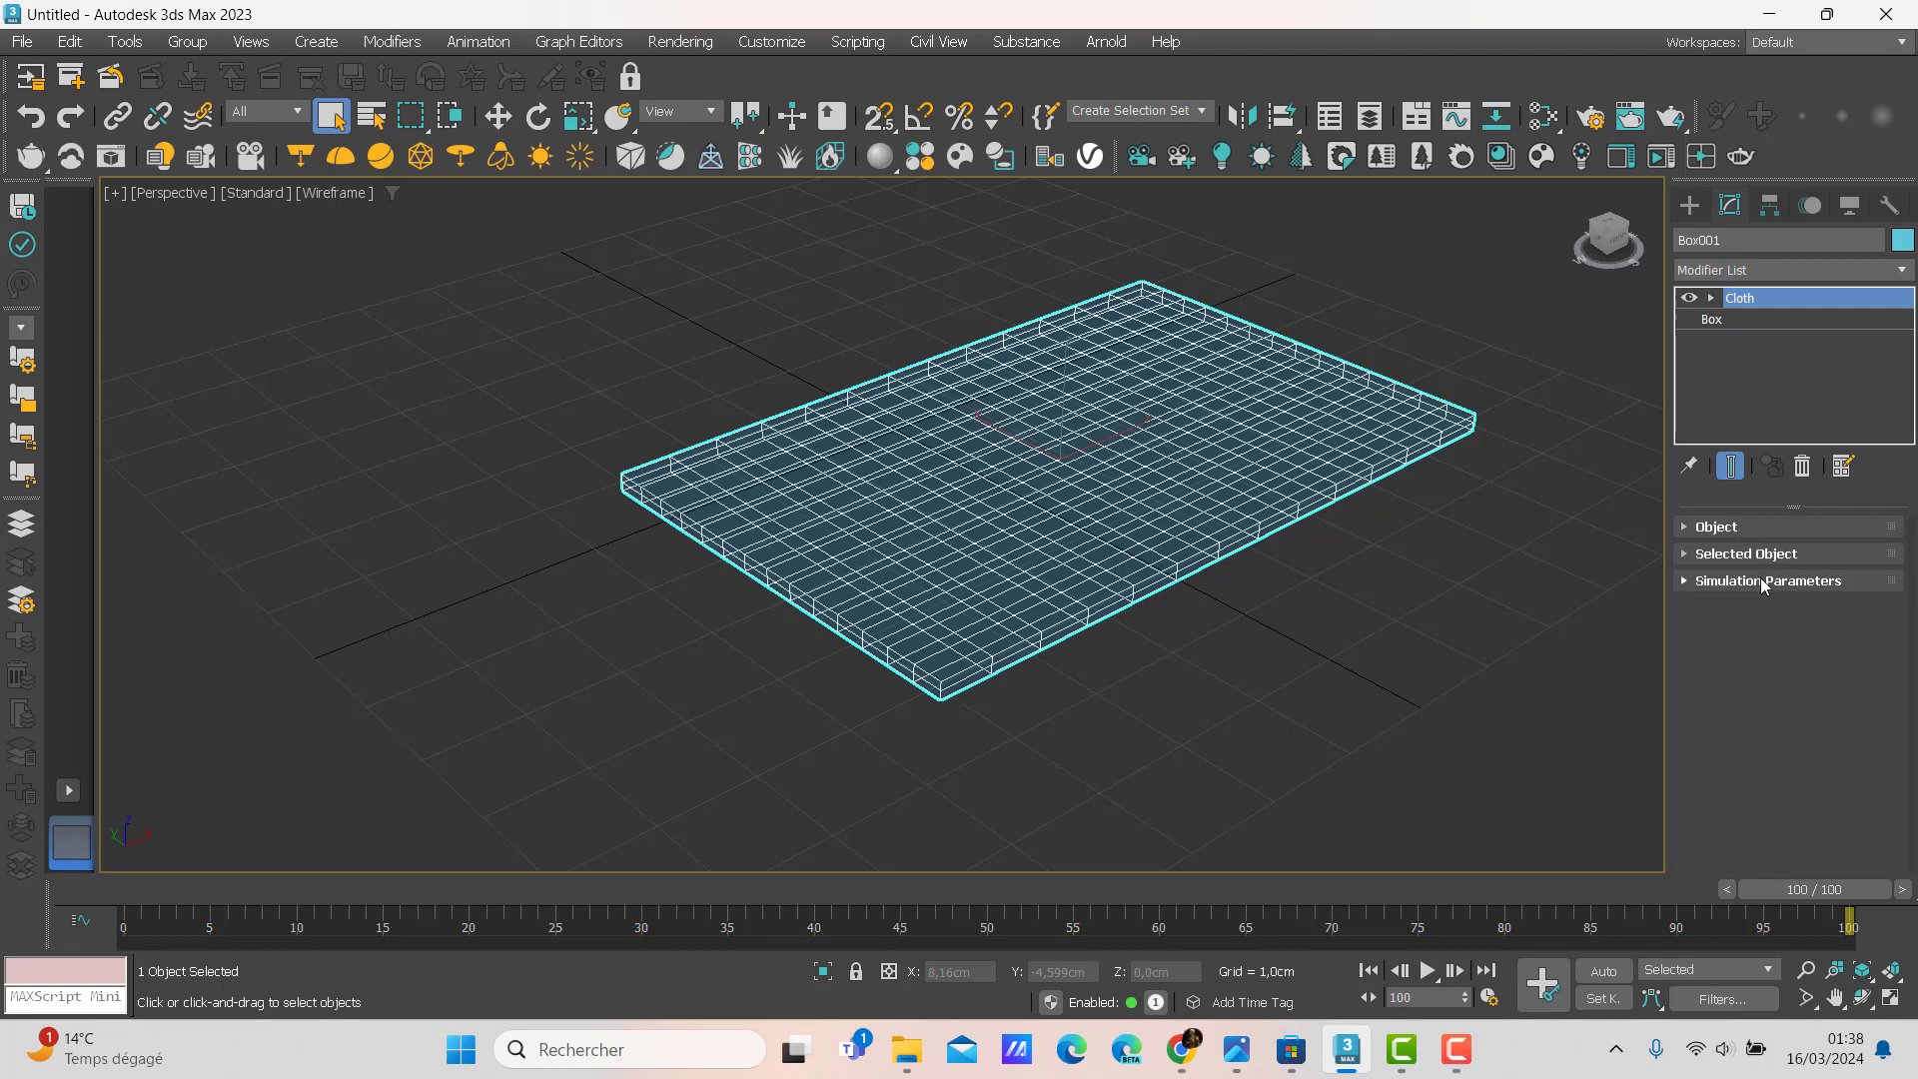
left_click(1763, 582)
scroll(1760, 578, "down", 1)
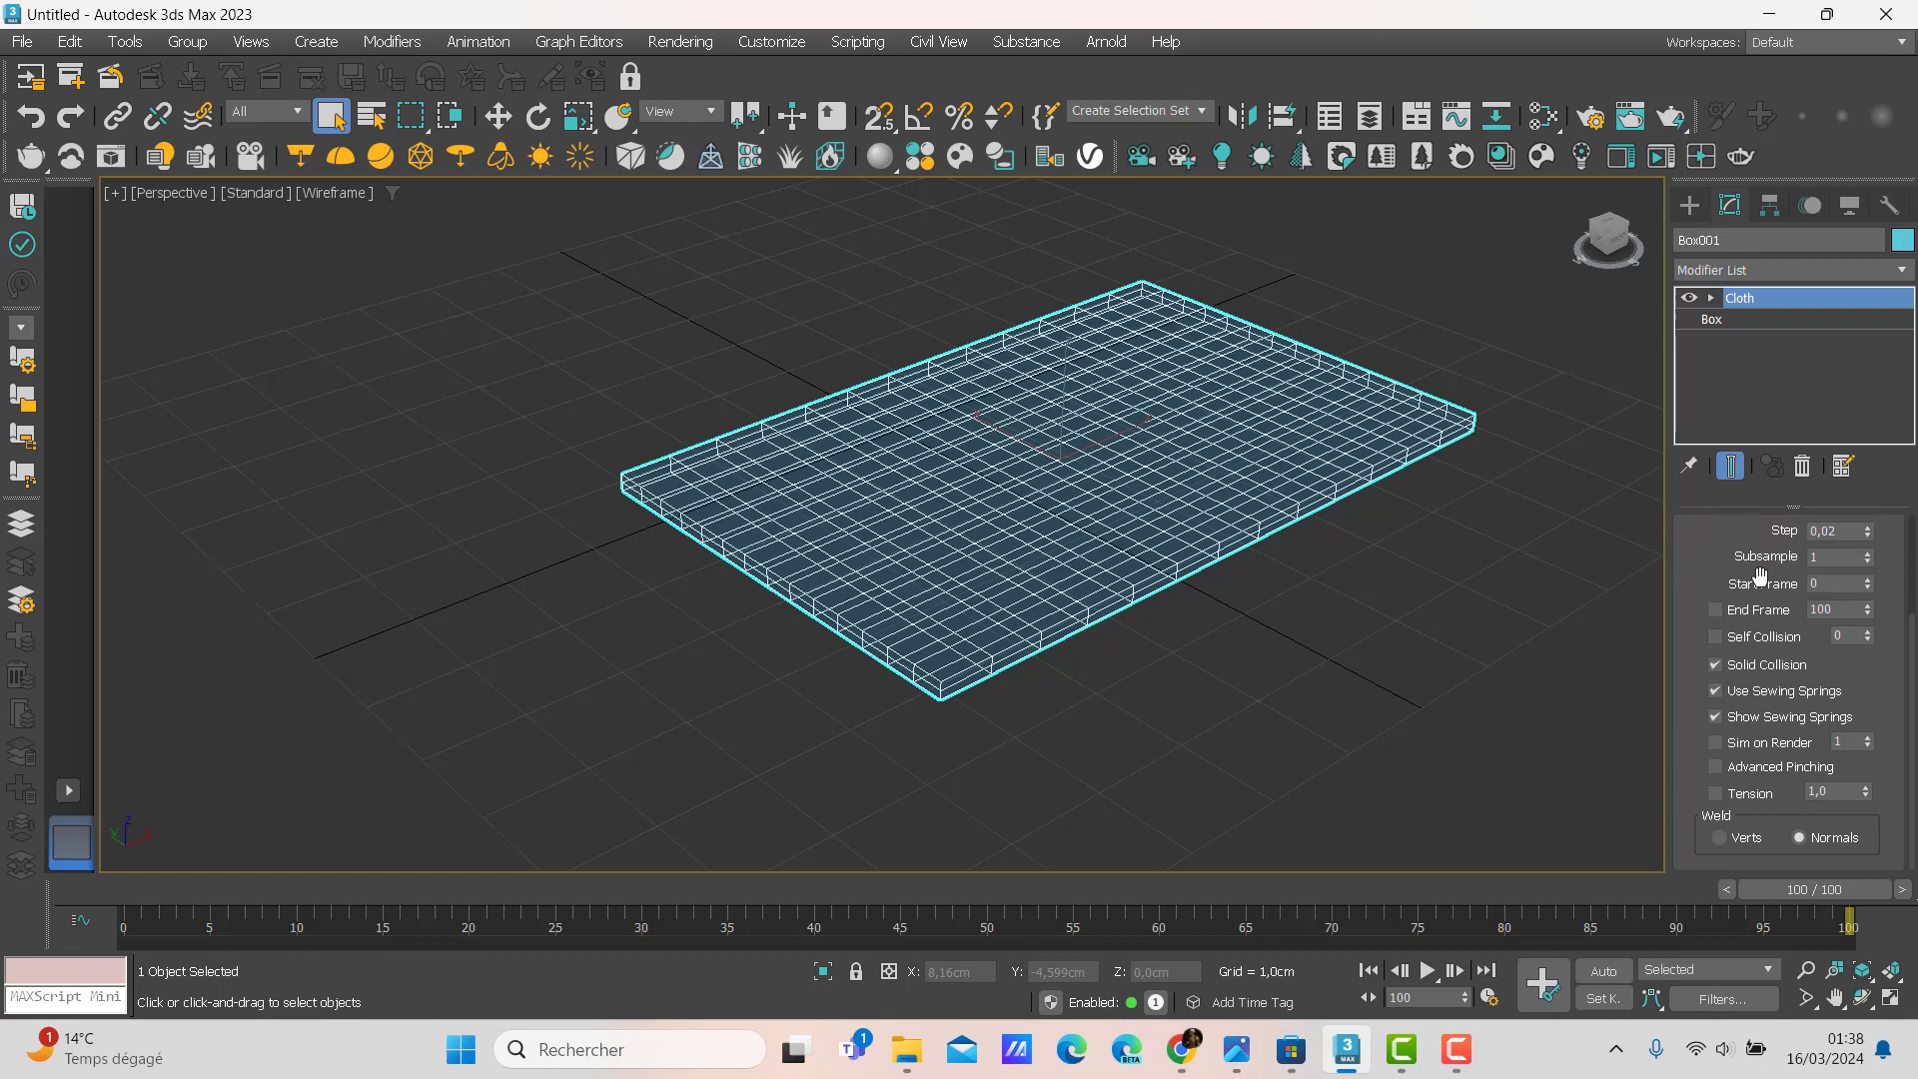
scroll(1760, 575, "up", 1)
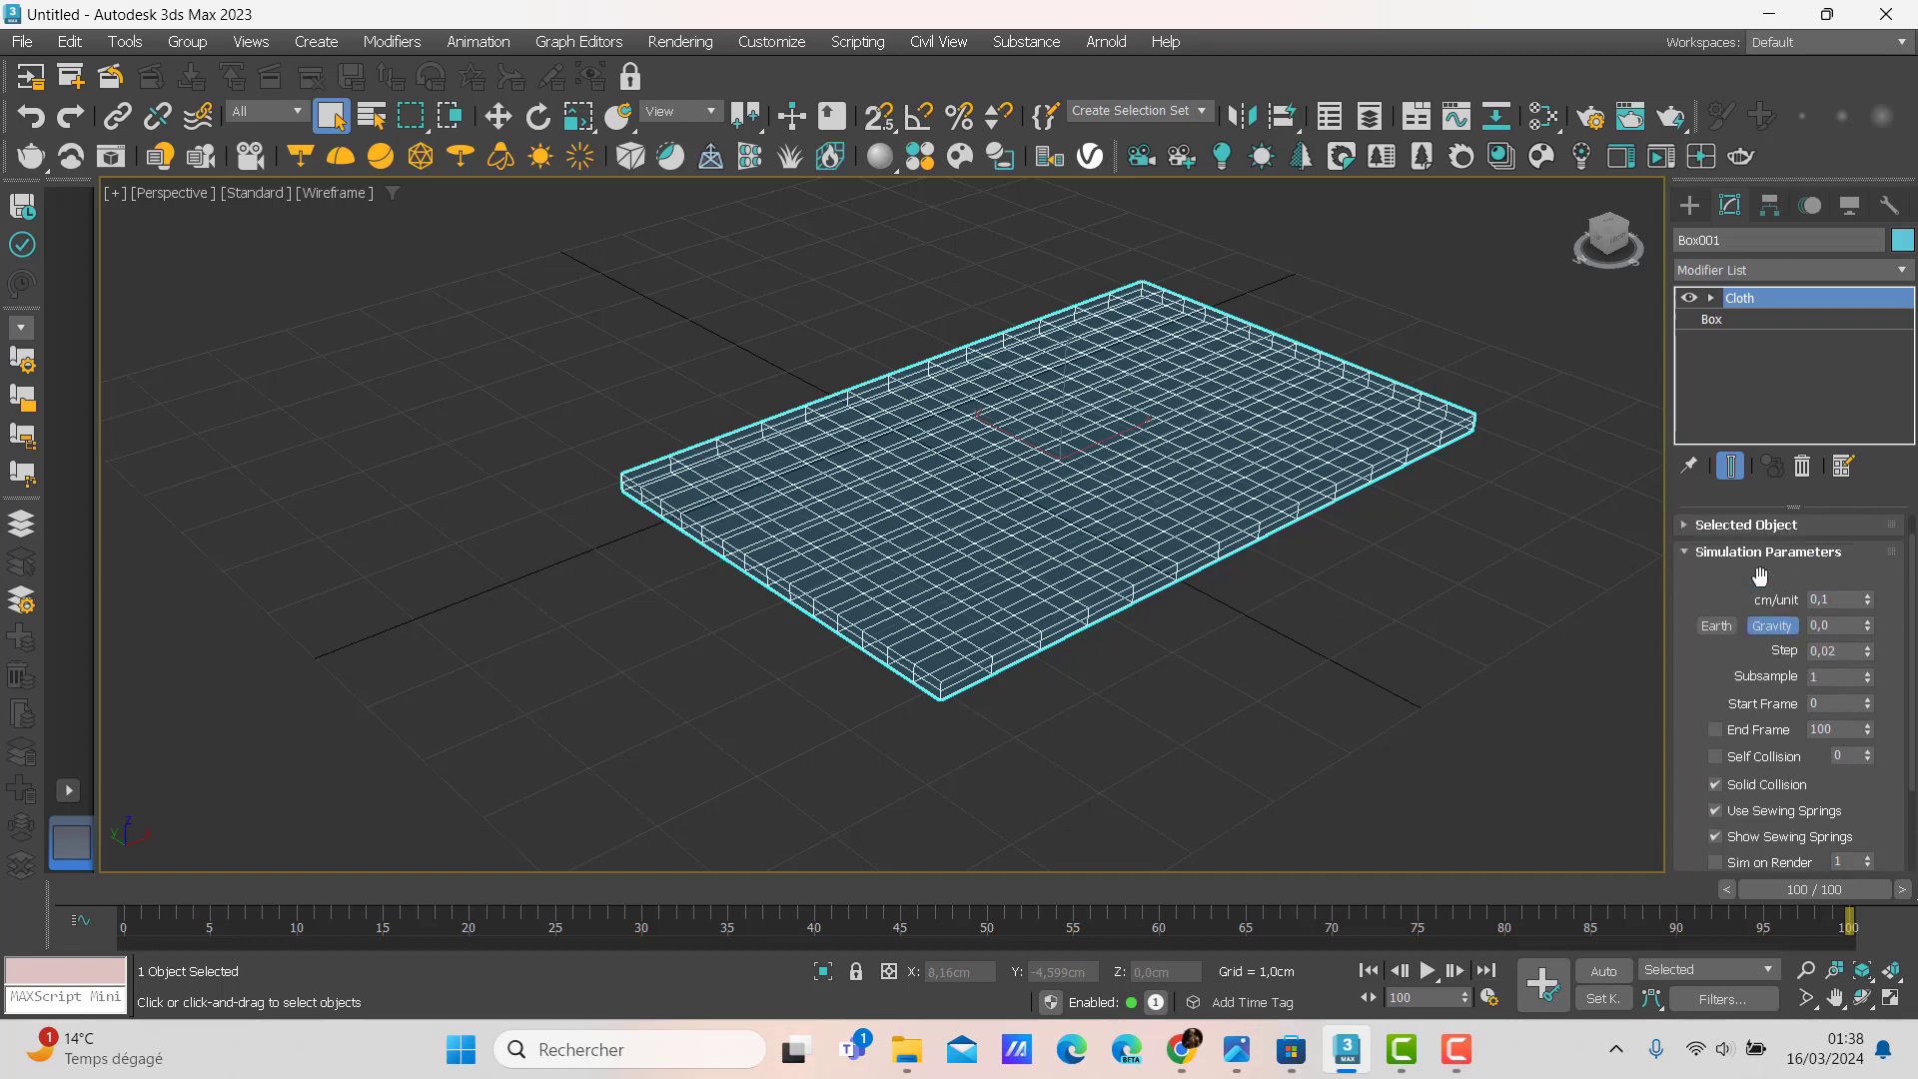
left_click(1441, 1056)
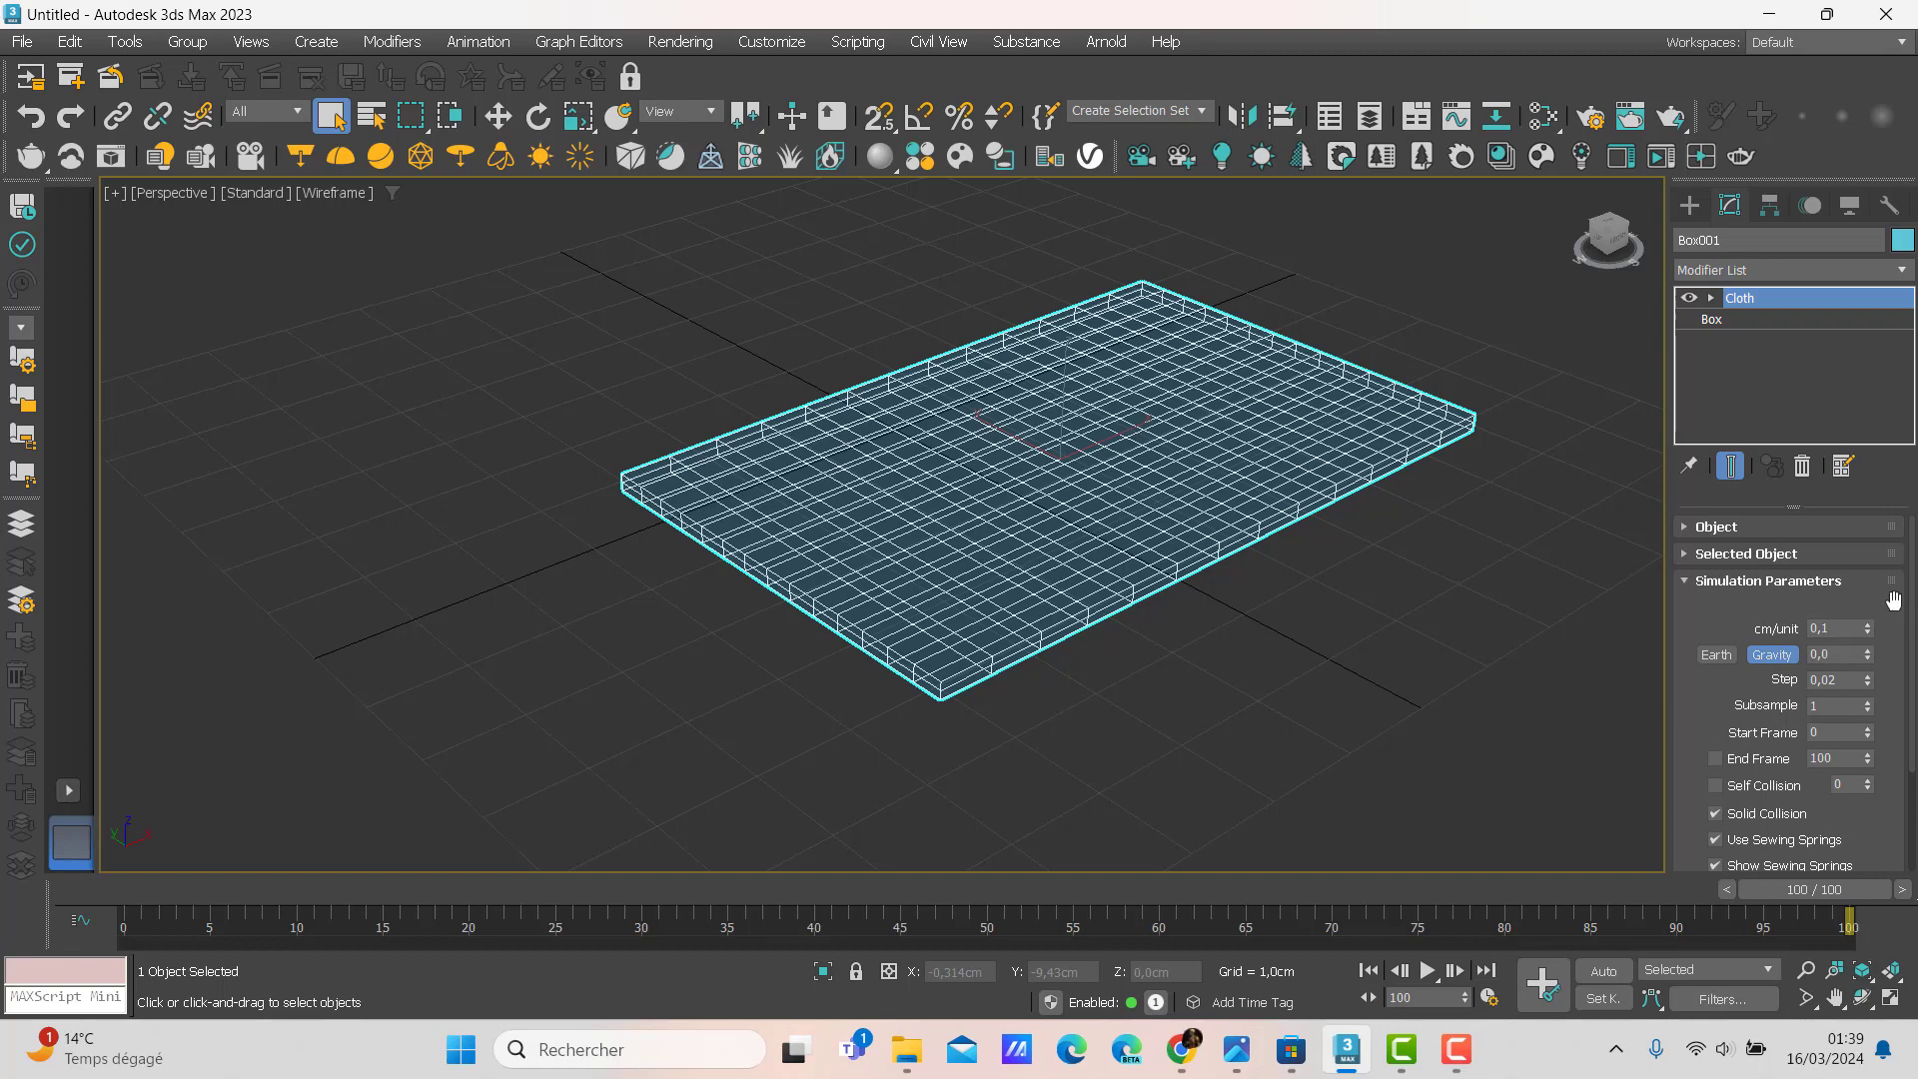
left_click(1459, 1050)
Run the full cloth simulation to inflate the box into a cushion and return the view to shaded display.
scroll(1783, 949, "down", 5)
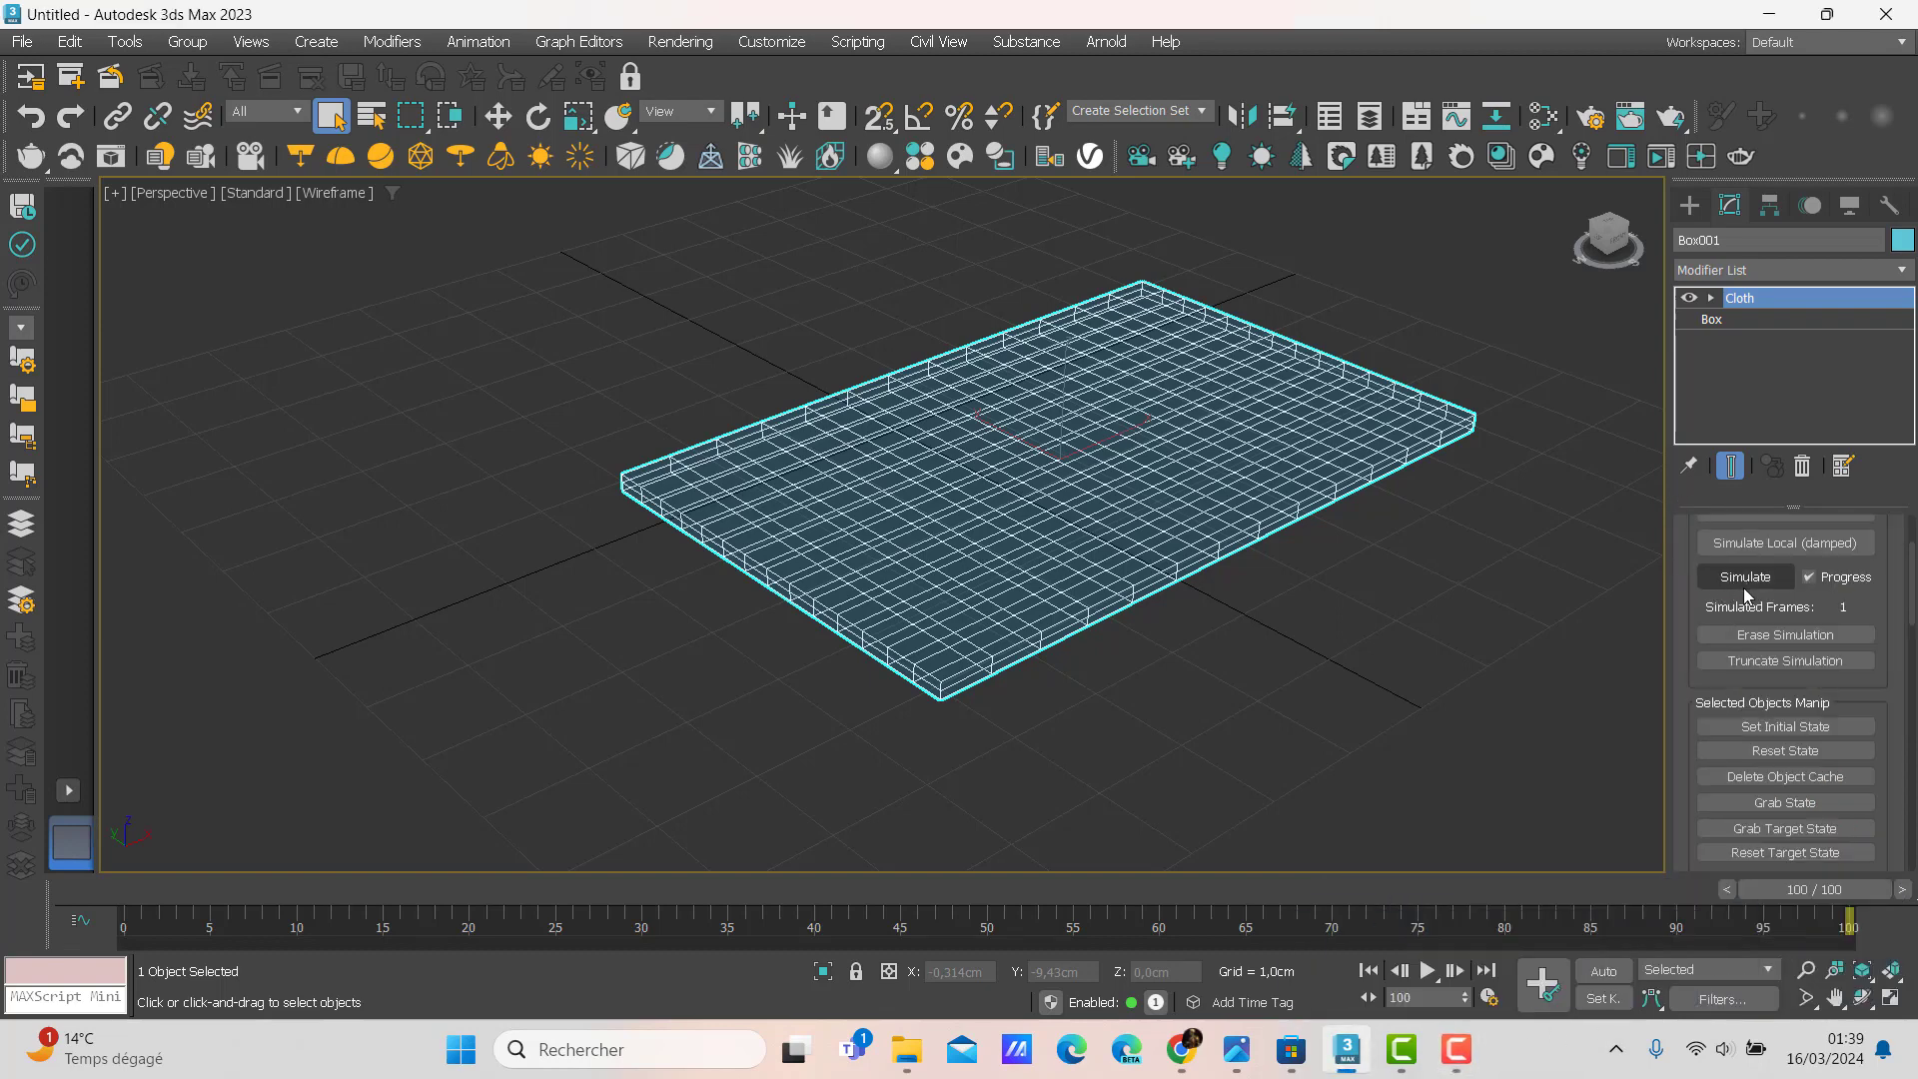
scroll(1758, 587, "up", 1)
scroll(1746, 613, "up", 2)
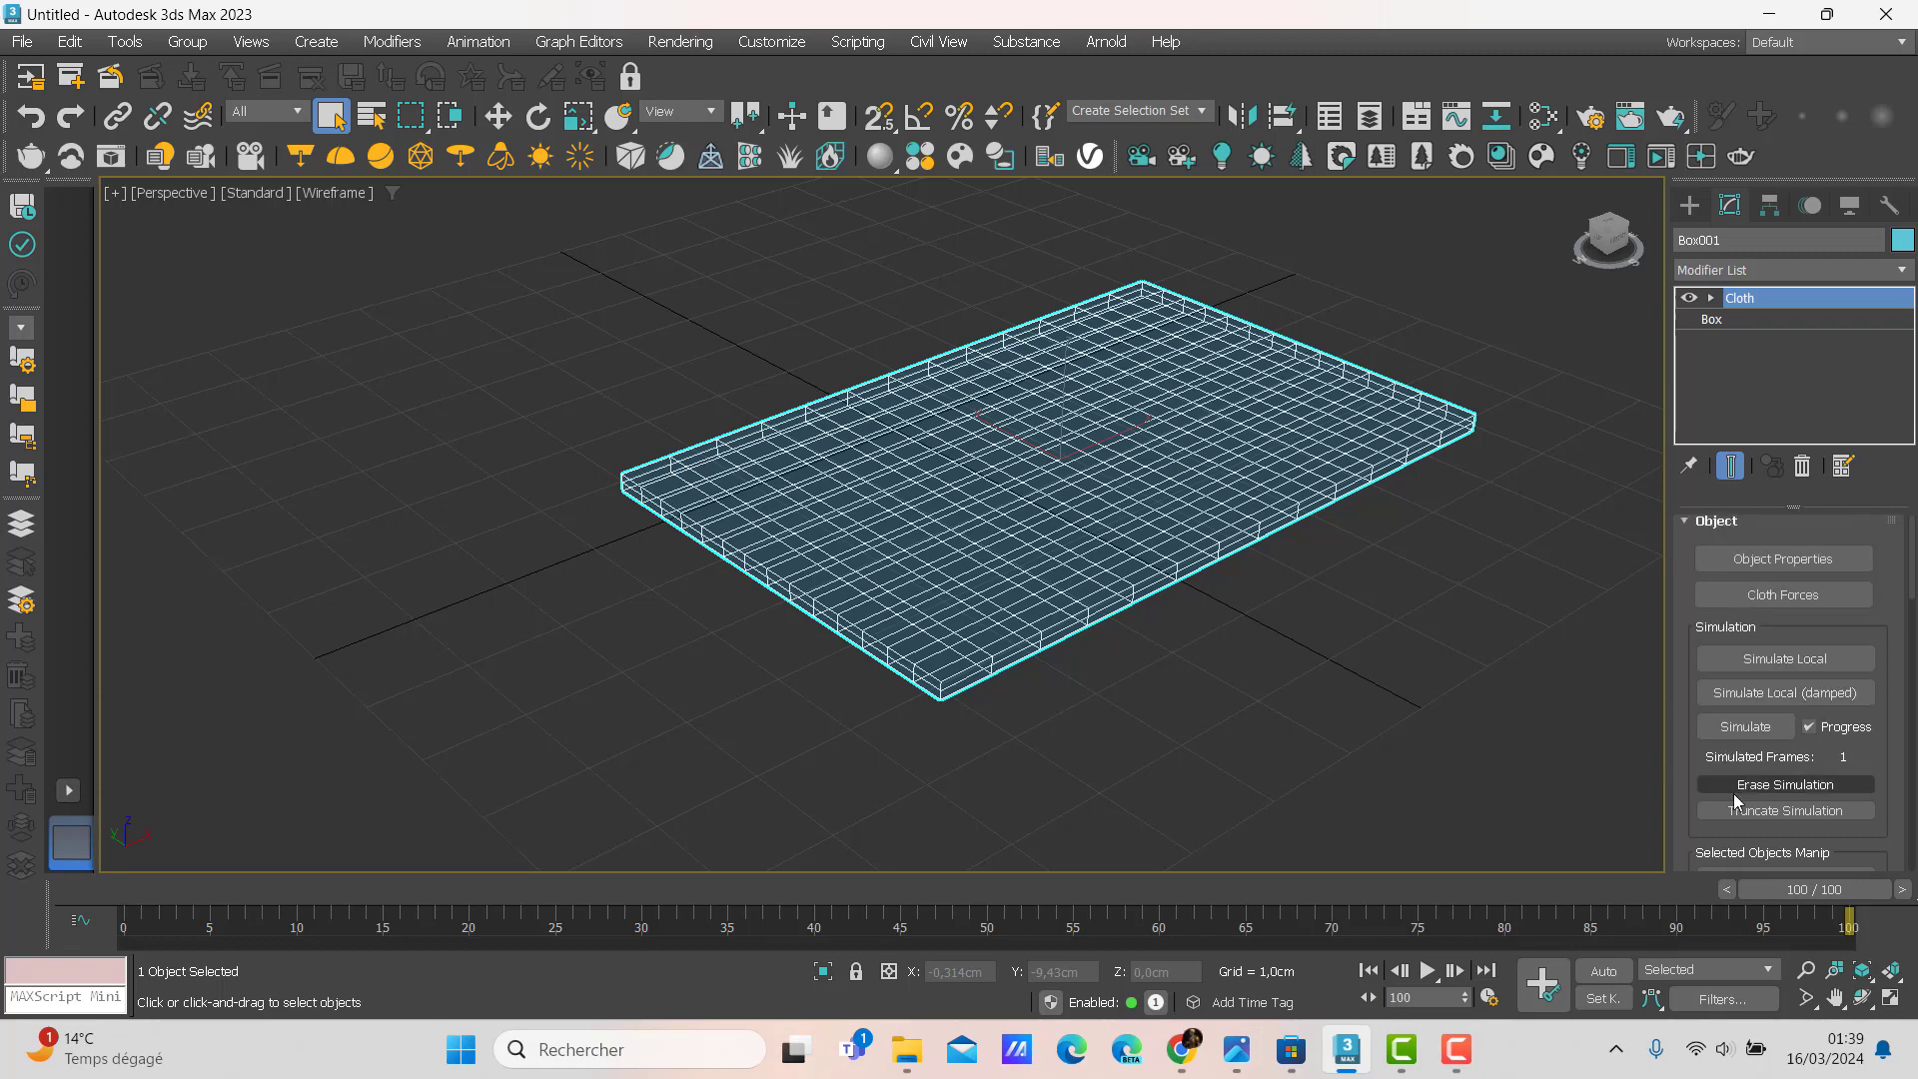
scroll(1743, 790, "down", 1)
left_click(1760, 677)
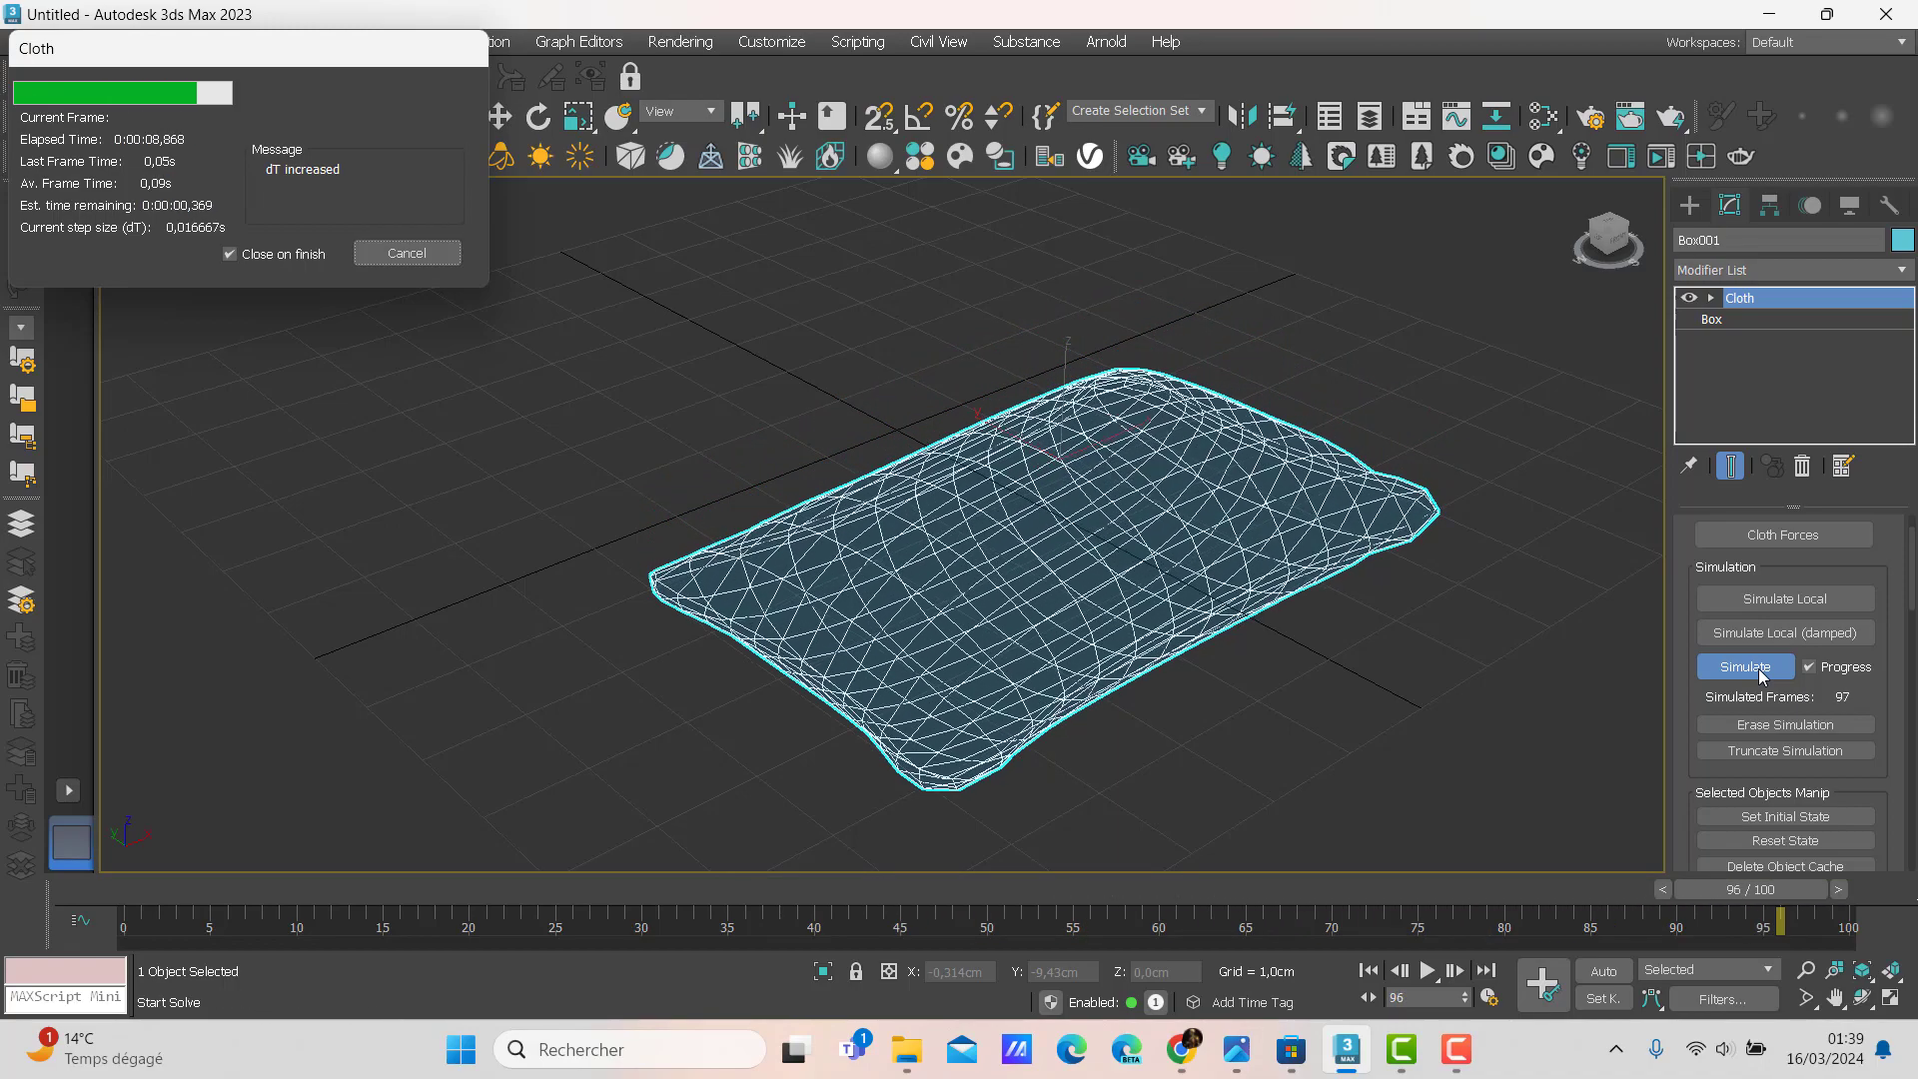
key("F3")
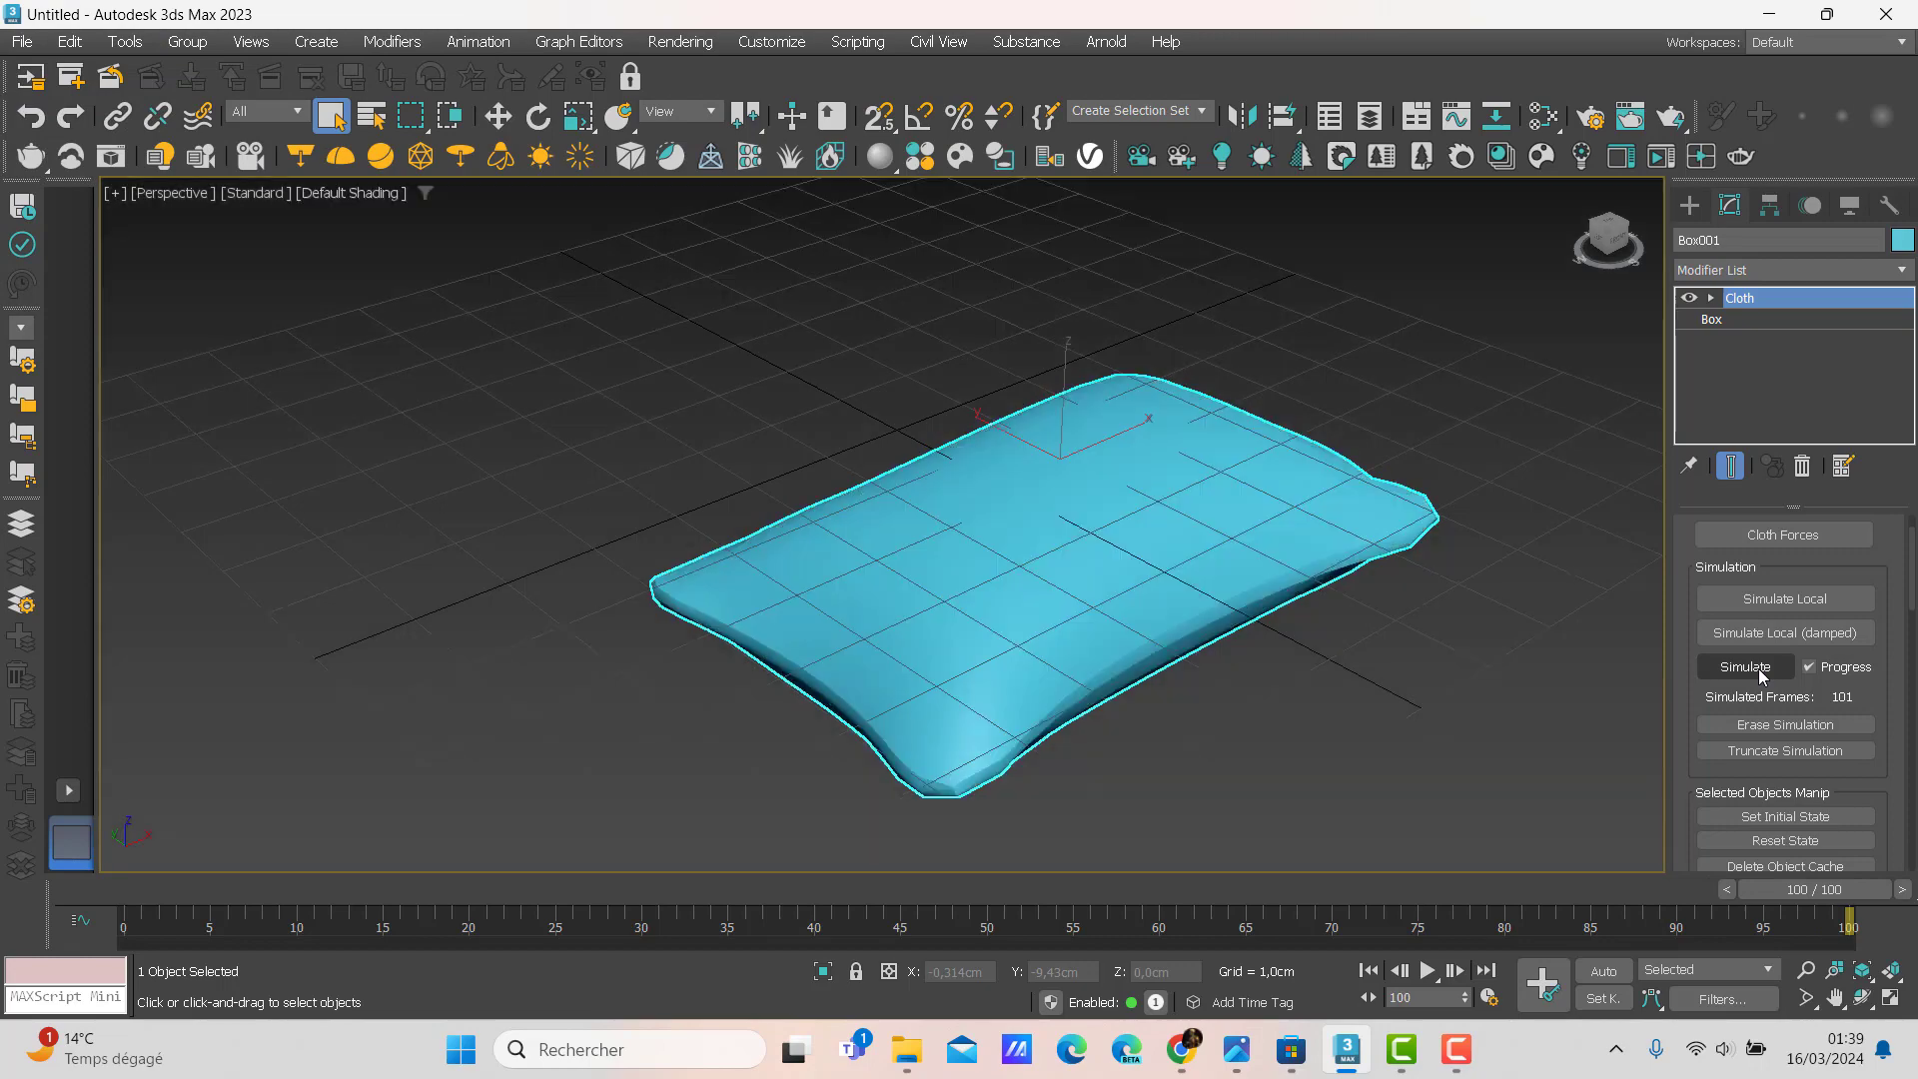
Raise the cushion along the Z axis to about 1.69 cm above the grid.
middle_click_drag(1486, 596, 1305, 556, "alt")
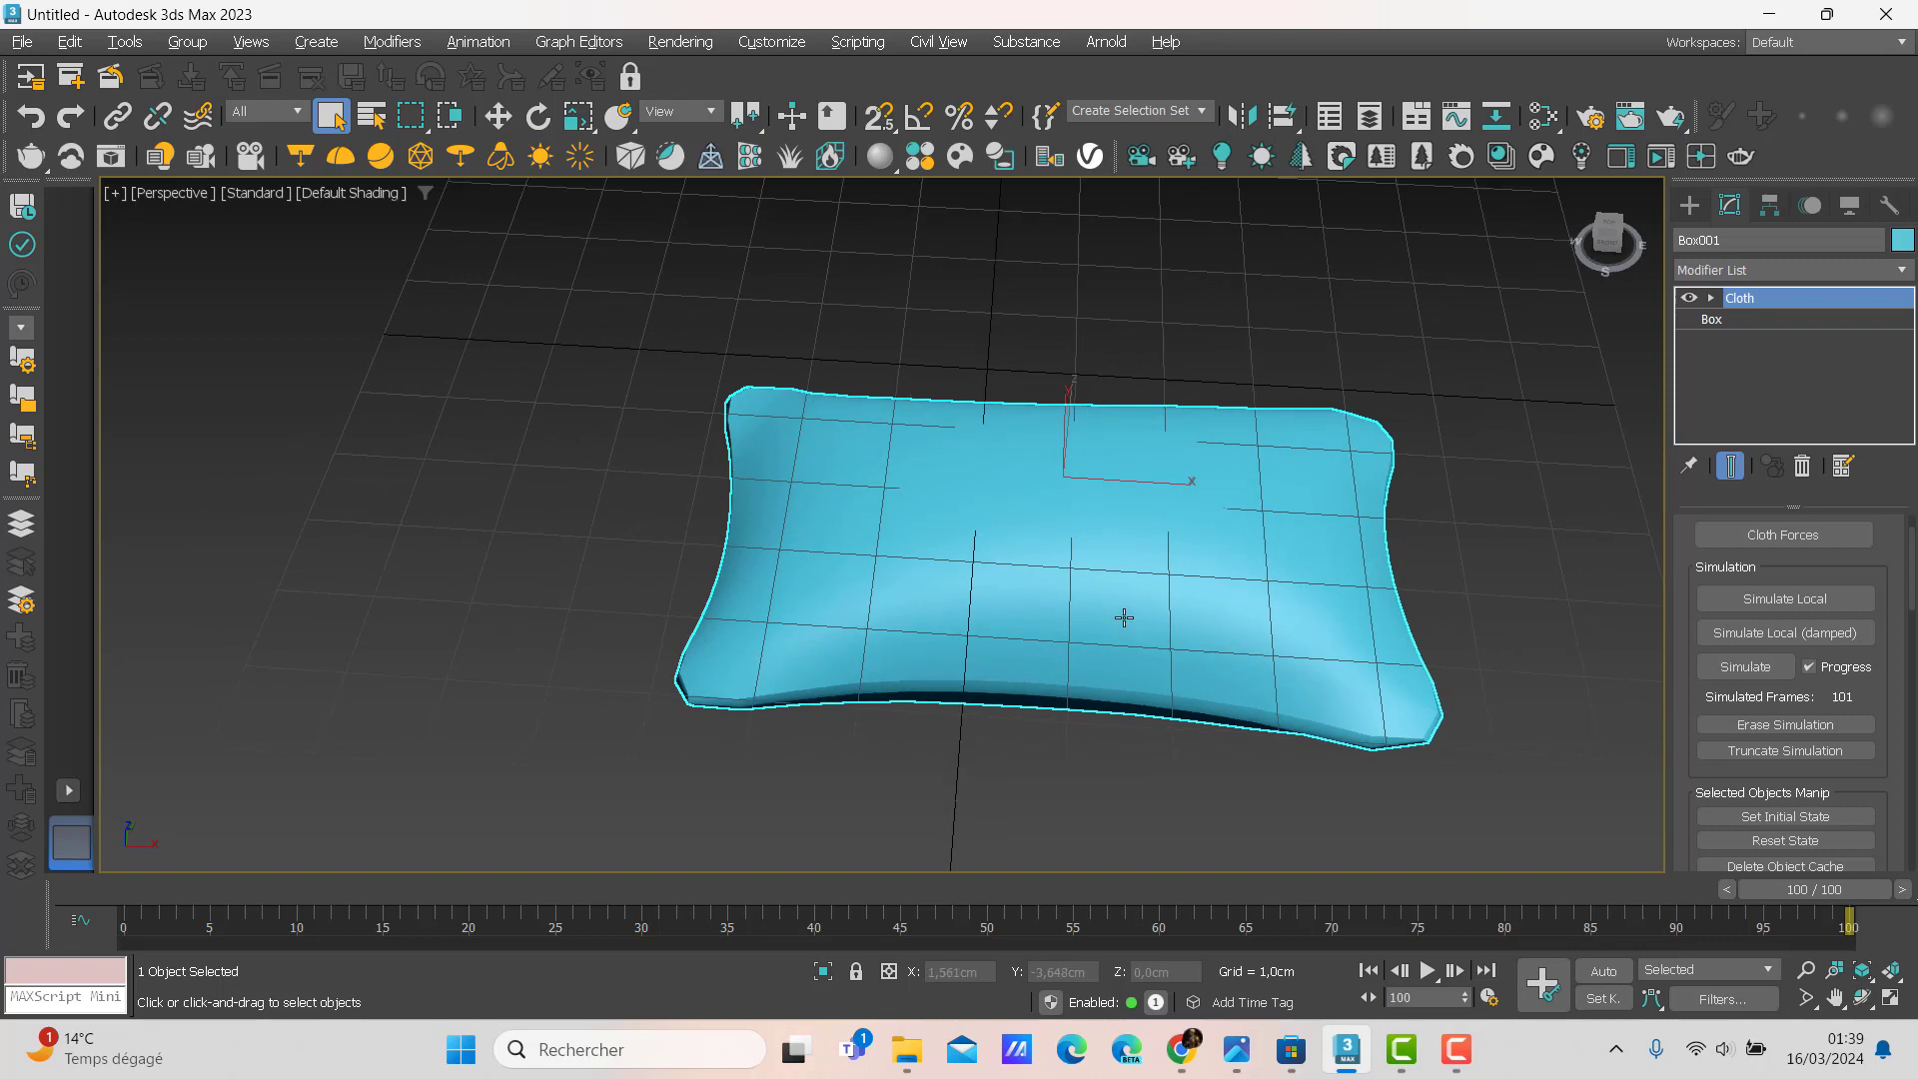
key("w")
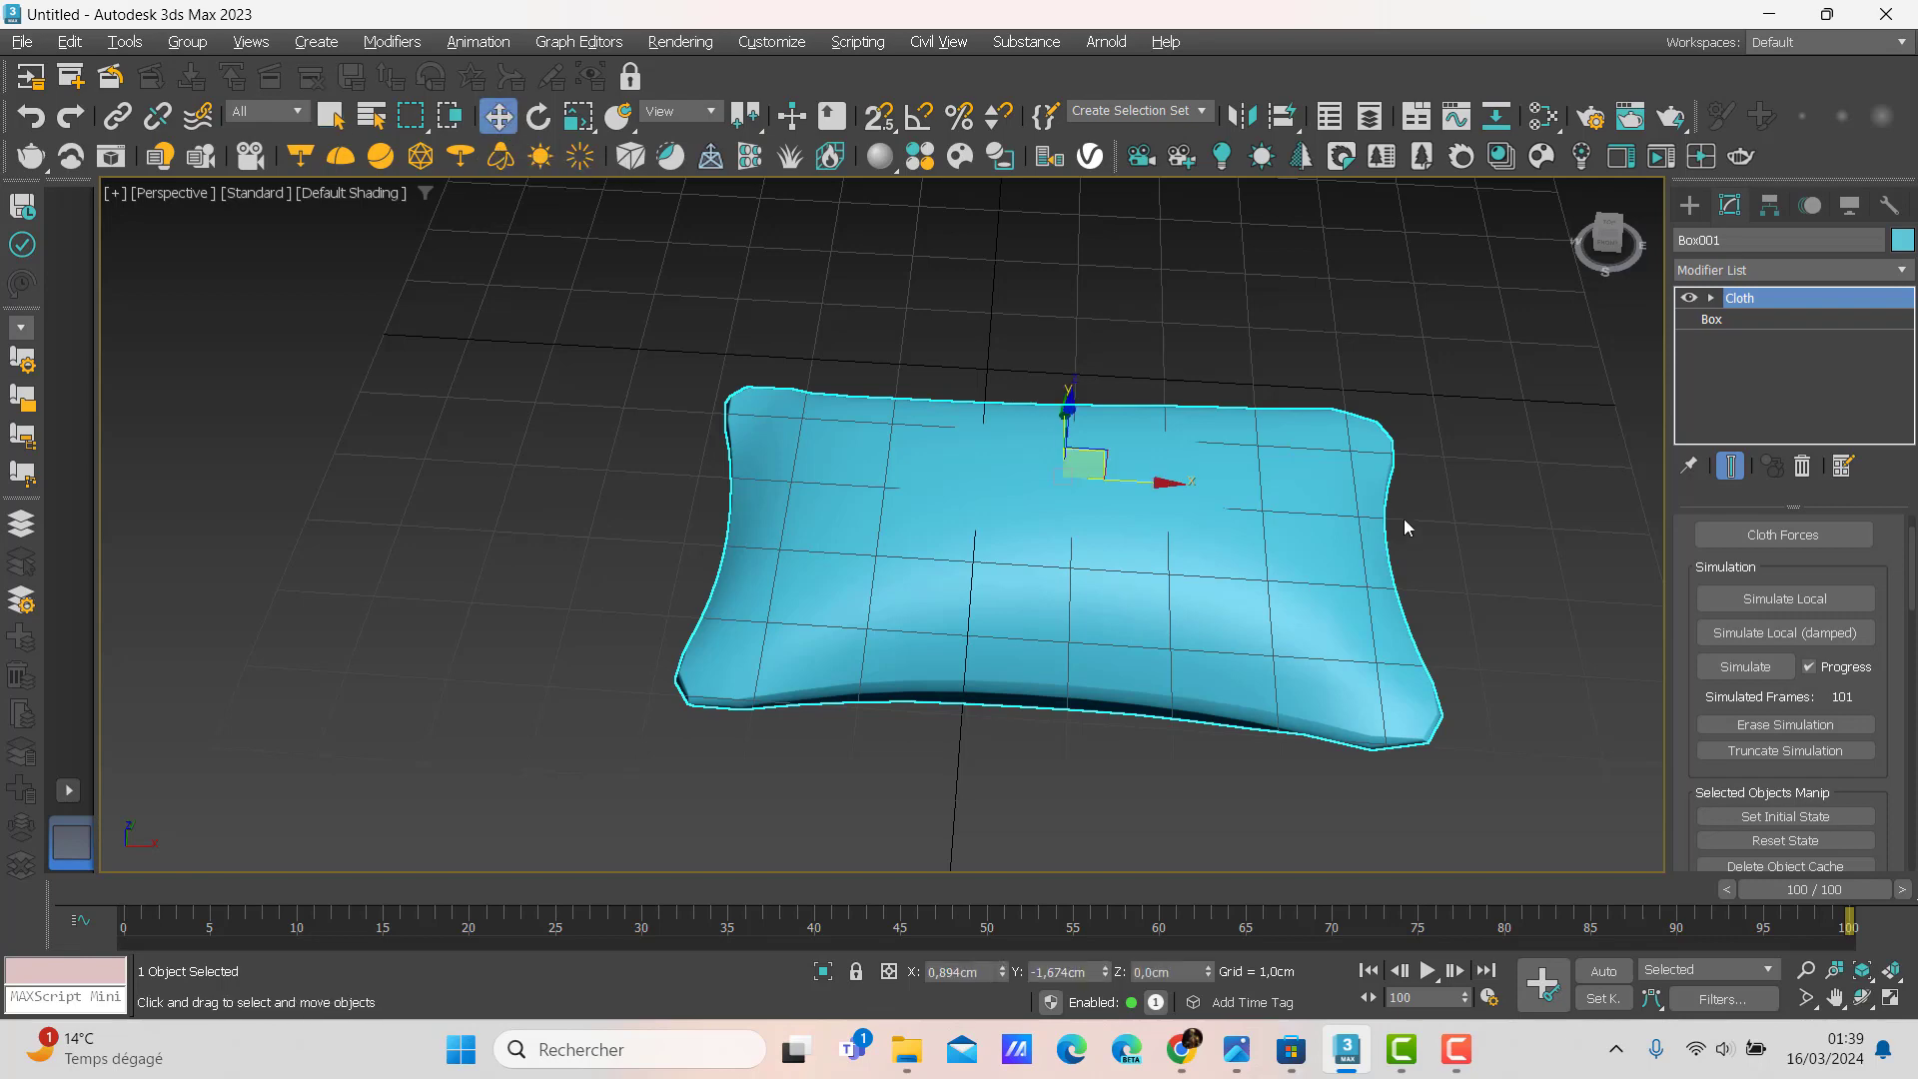
left_click_drag(1066, 405, 1079, 286)
scroll(1109, 317, "down", 5)
middle_click_drag(1109, 318, 984, 378, "alt")
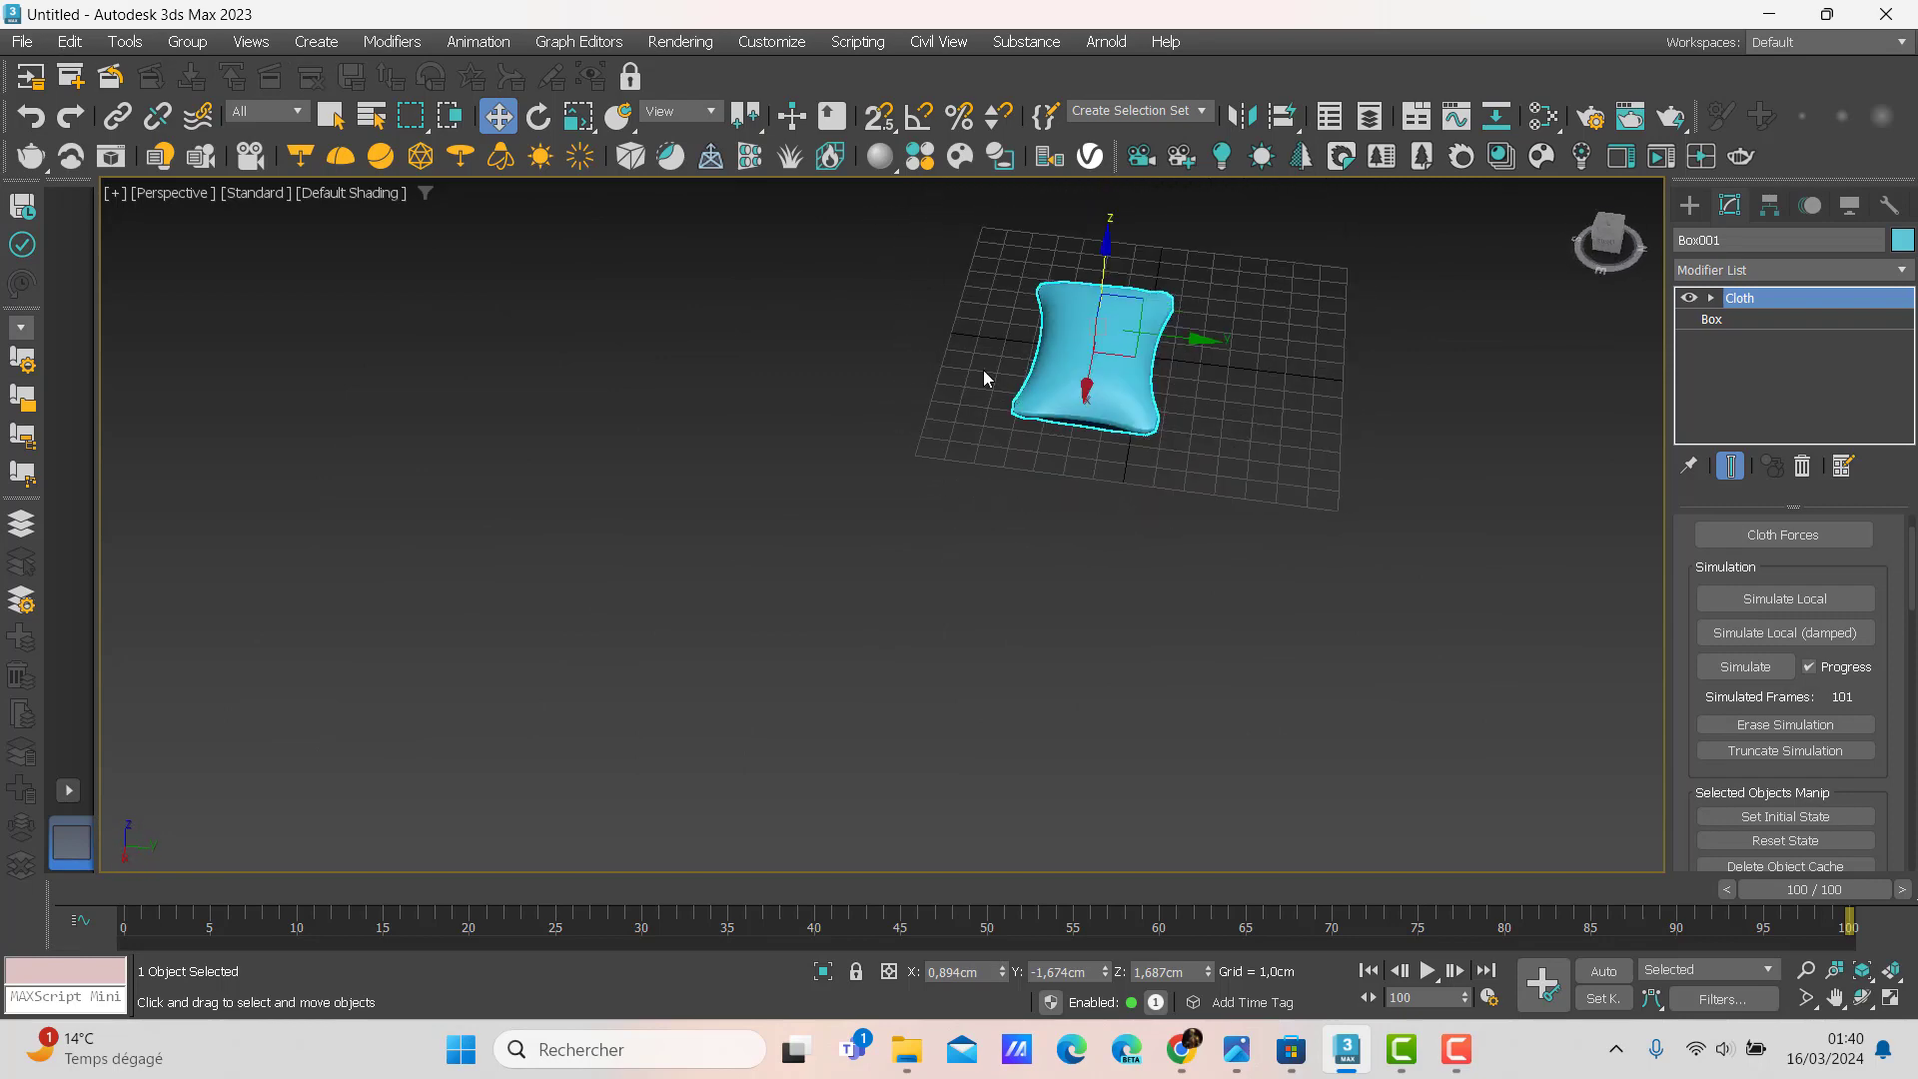
Rotate the cushion about -84.6 degrees around the X axis so it stands upright.
left_click(538, 116)
left_click_drag(1187, 335, 800, 490)
middle_click_drag(763, 502, 609, 665)
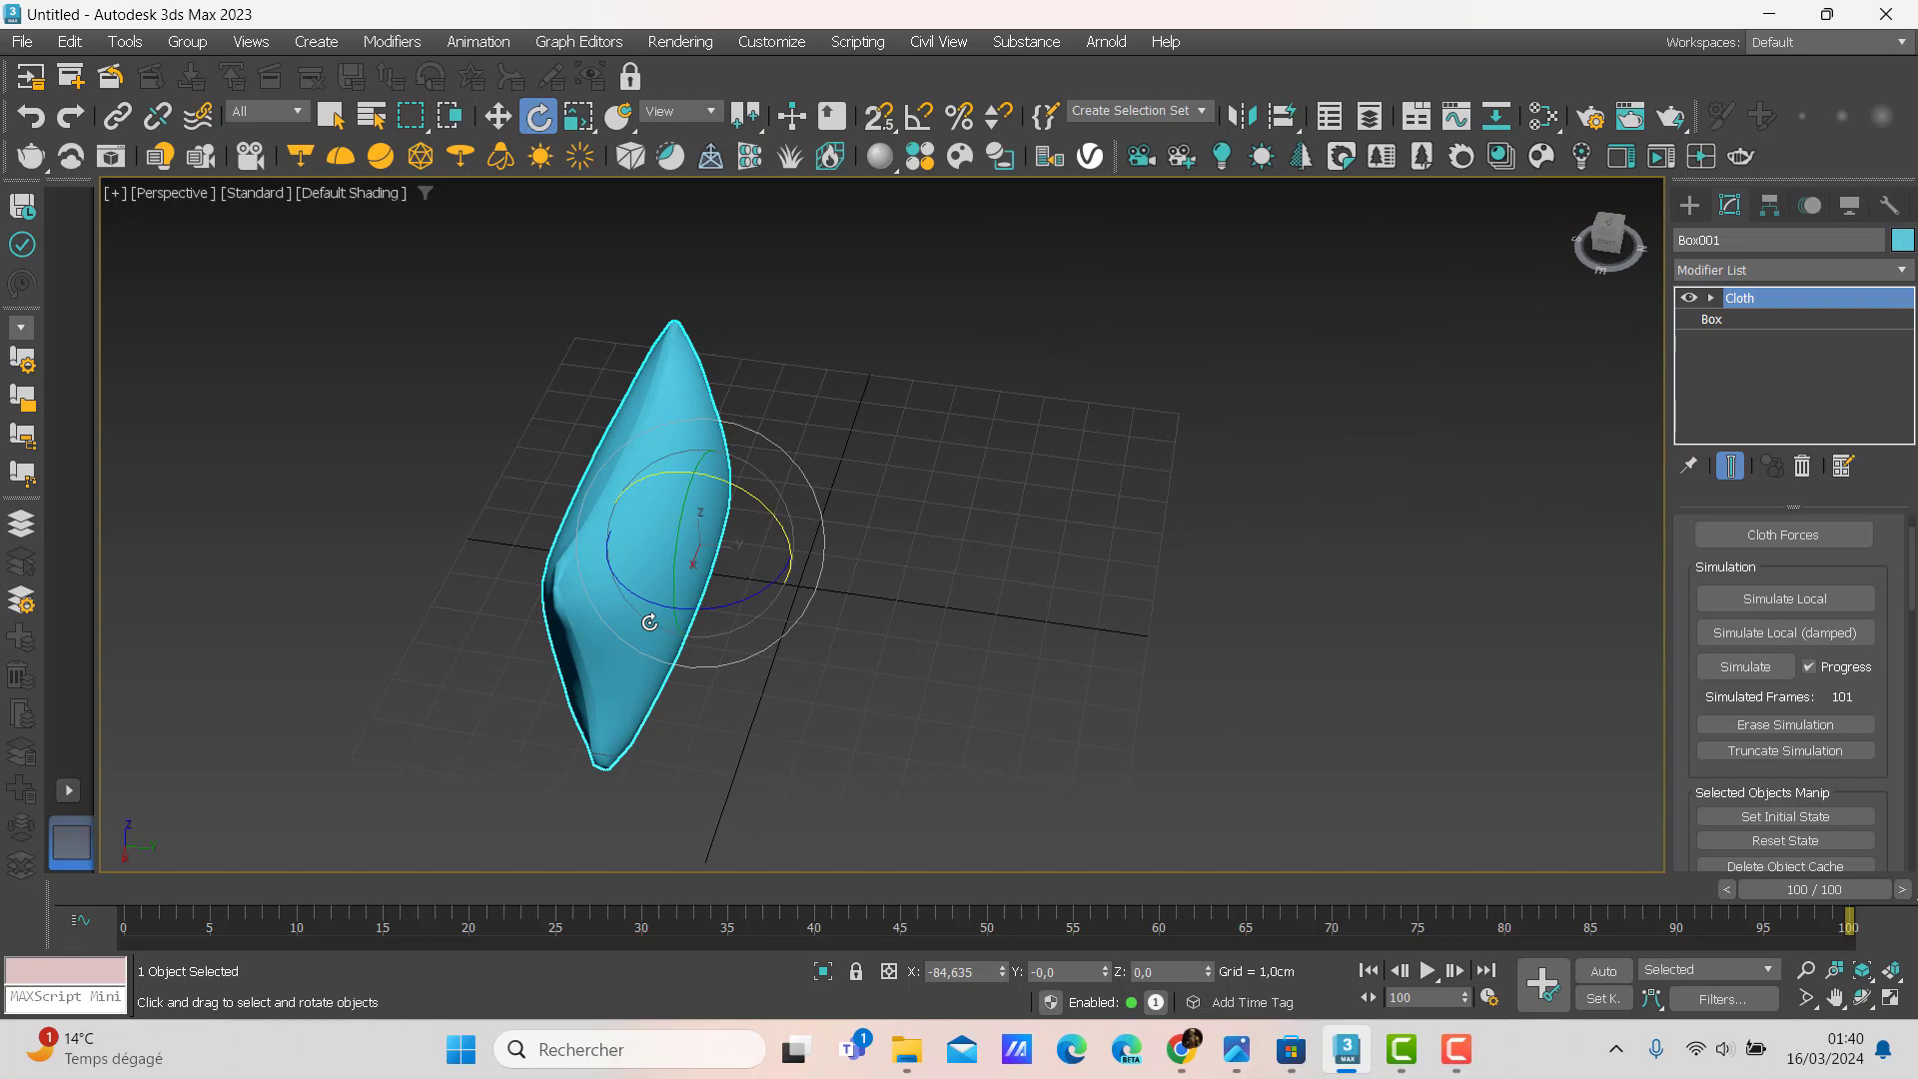
scroll(650, 620, "up", 2)
middle_click_drag(650, 619, 351, 592, "alt")
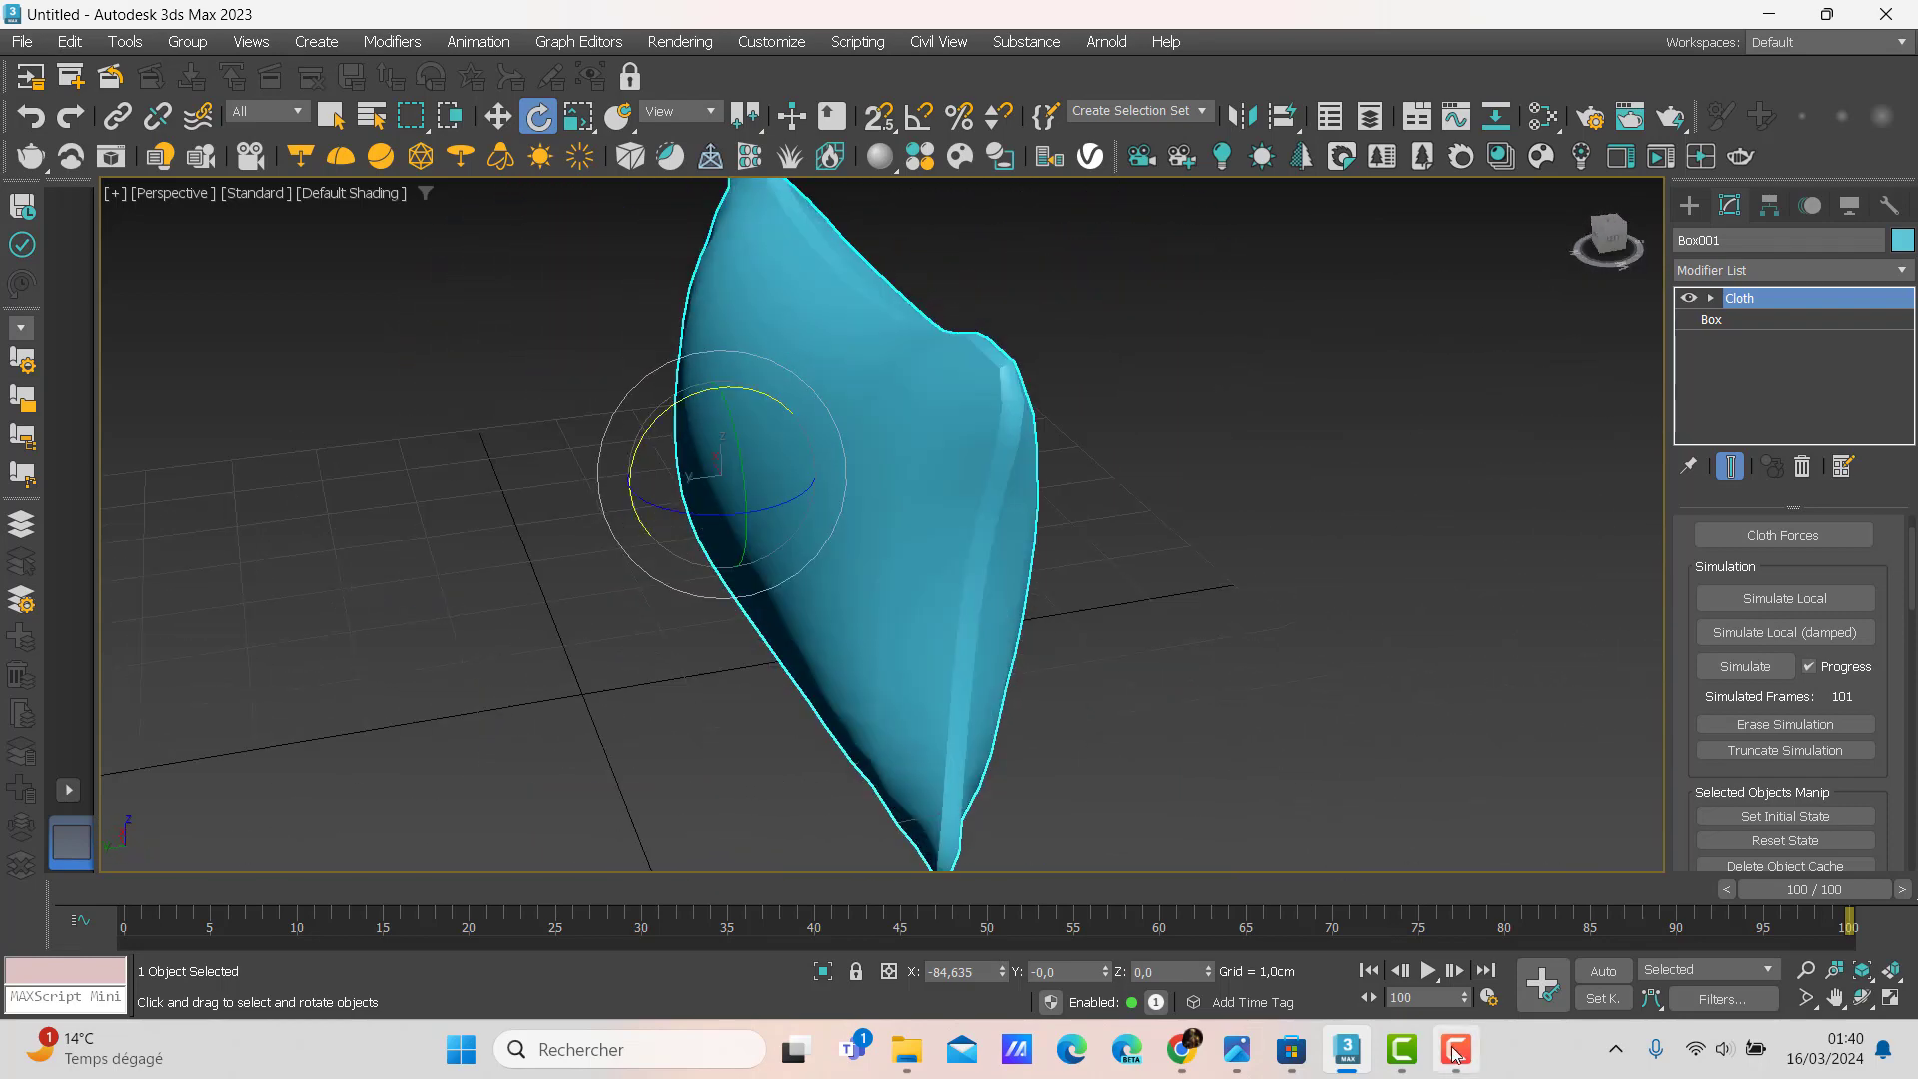
mouse_move(1455, 1067)
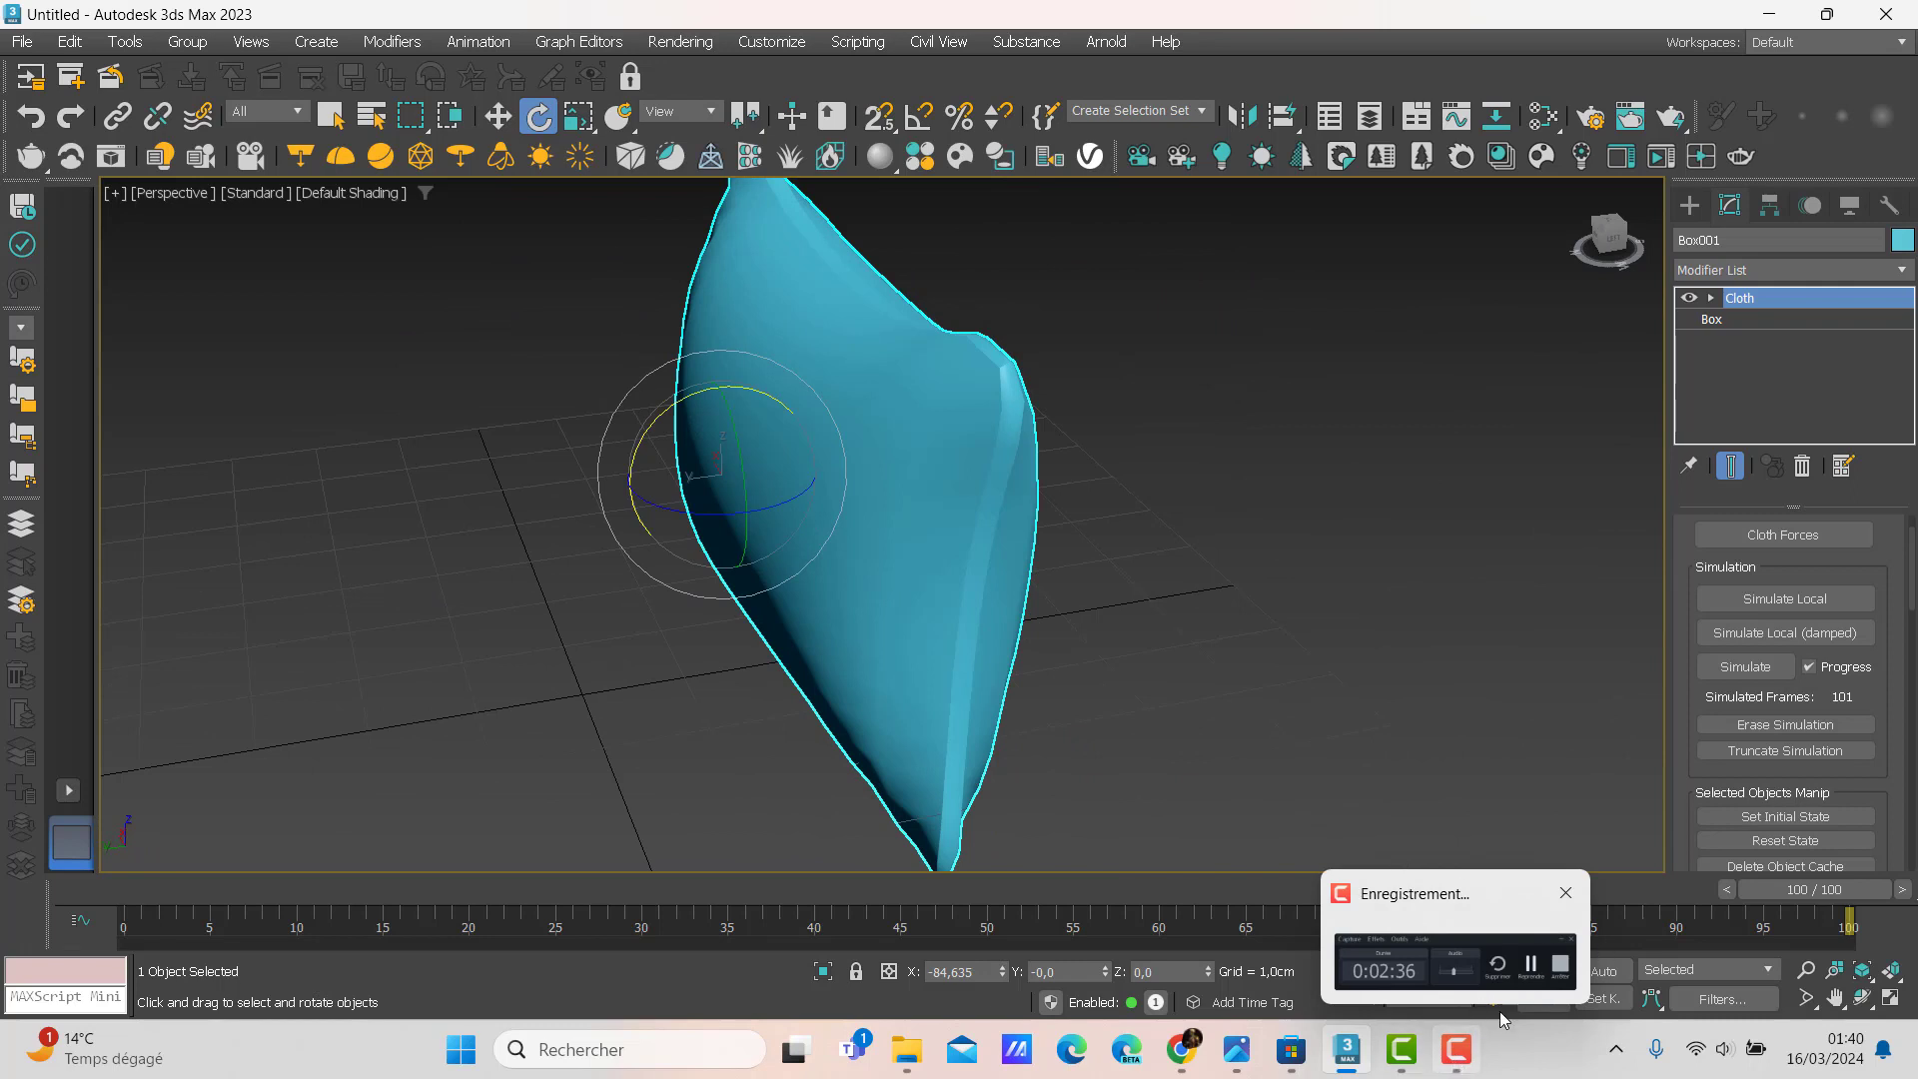
left_click(1512, 969)
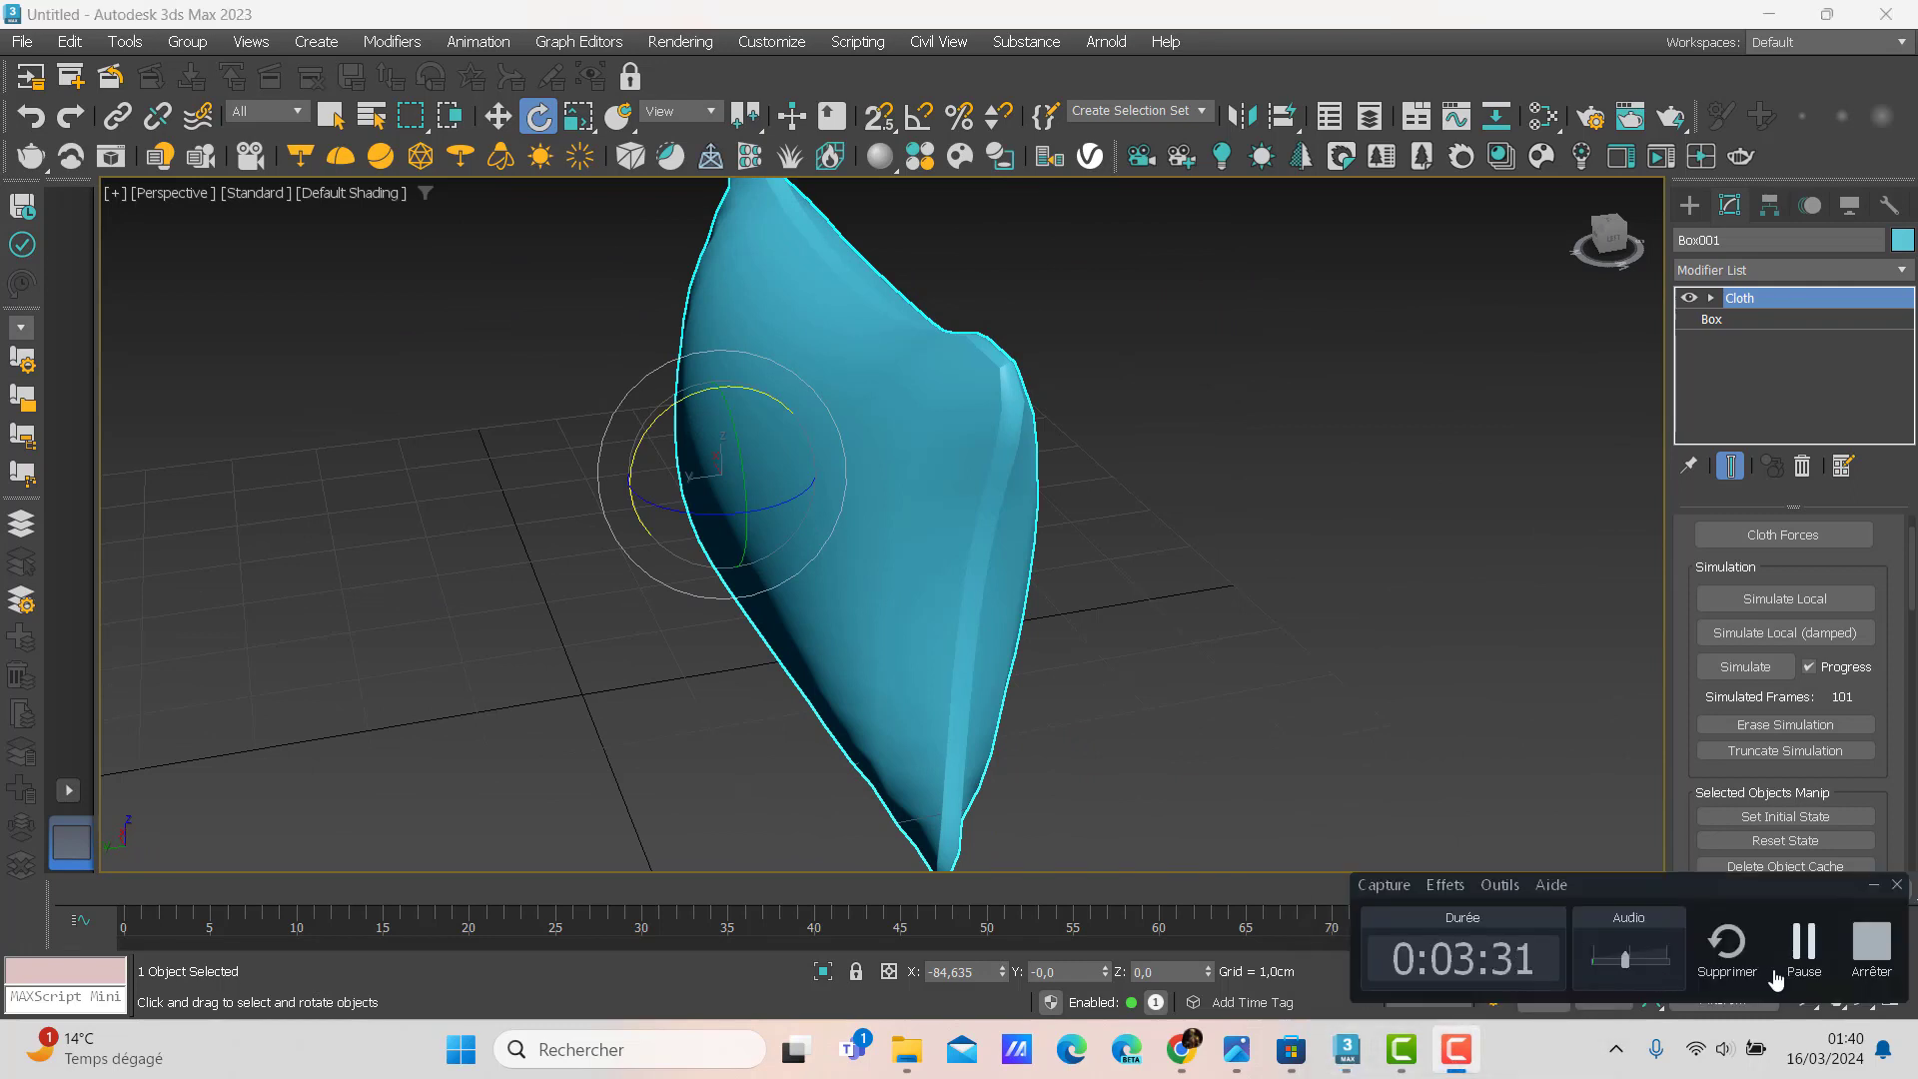